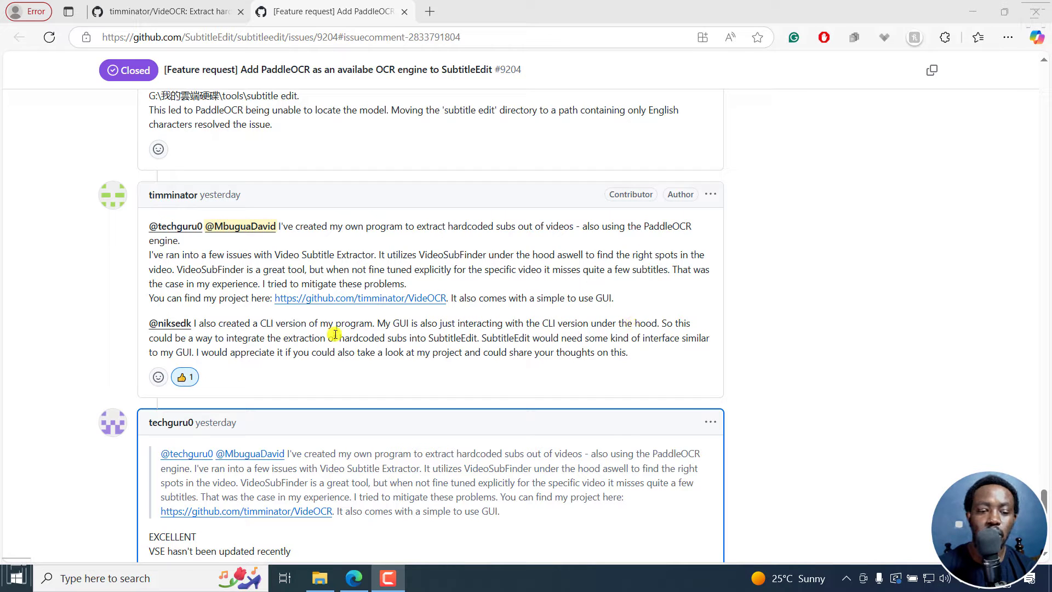
Highlight and then clear the comment sentence about integrating VideOCR into SubtitleEdit
{"action": "left_click_drag", "start_coordinate": [208, 338], "coordinate": [480, 337]}
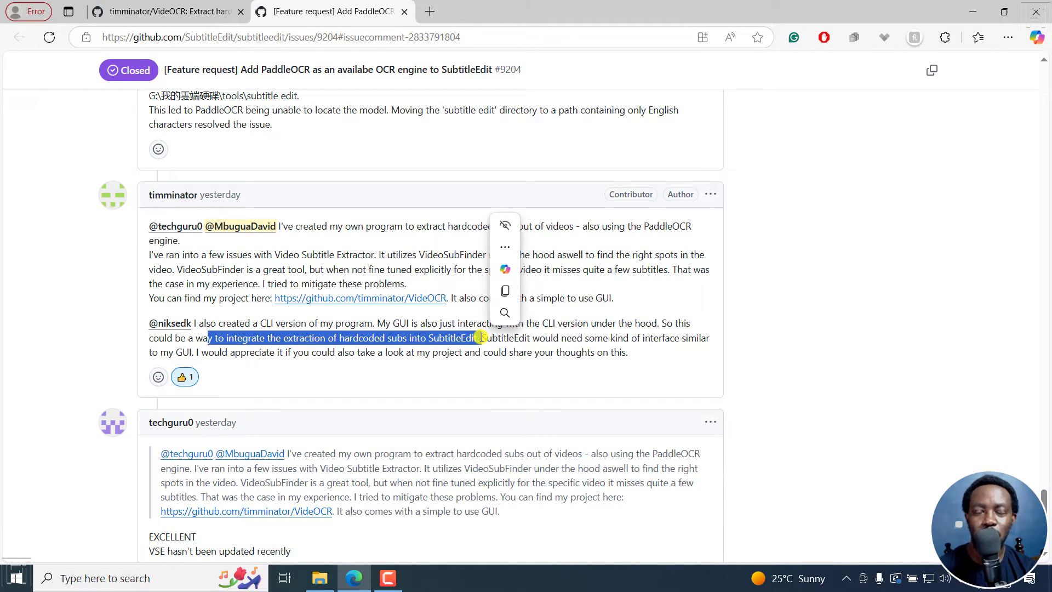
{"action": "left_click", "coordinate": [484, 339]}
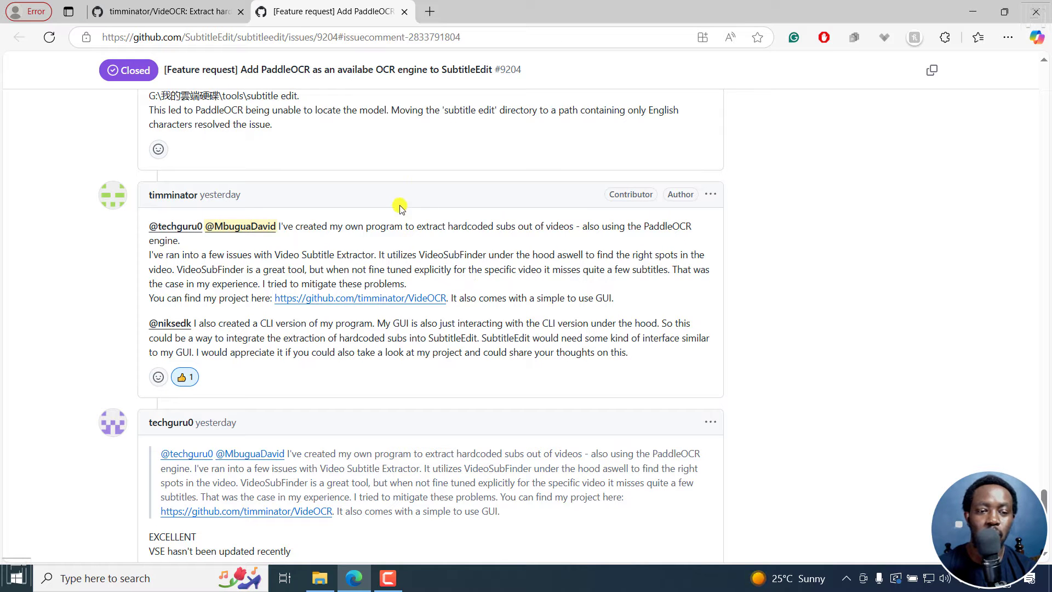
Switch to the timminator/VideOCR tab and scroll the README down to its About and Usage headings
{"action": "left_click", "coordinate": [148, 12]}
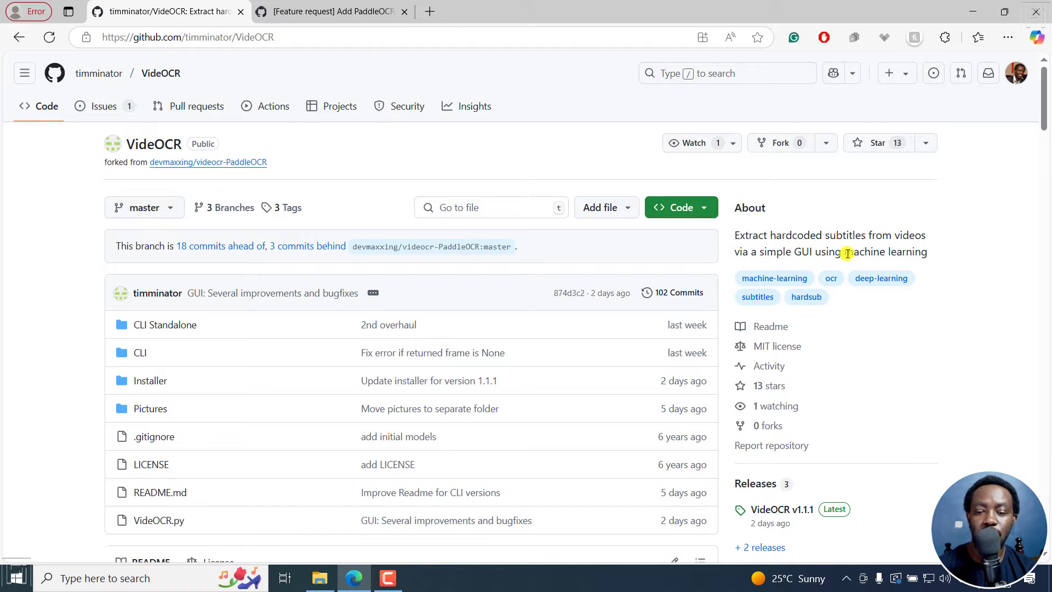
{"action": "scroll", "coordinate": [907, 162], "scroll_direction": "down", "scroll_amount": 4}
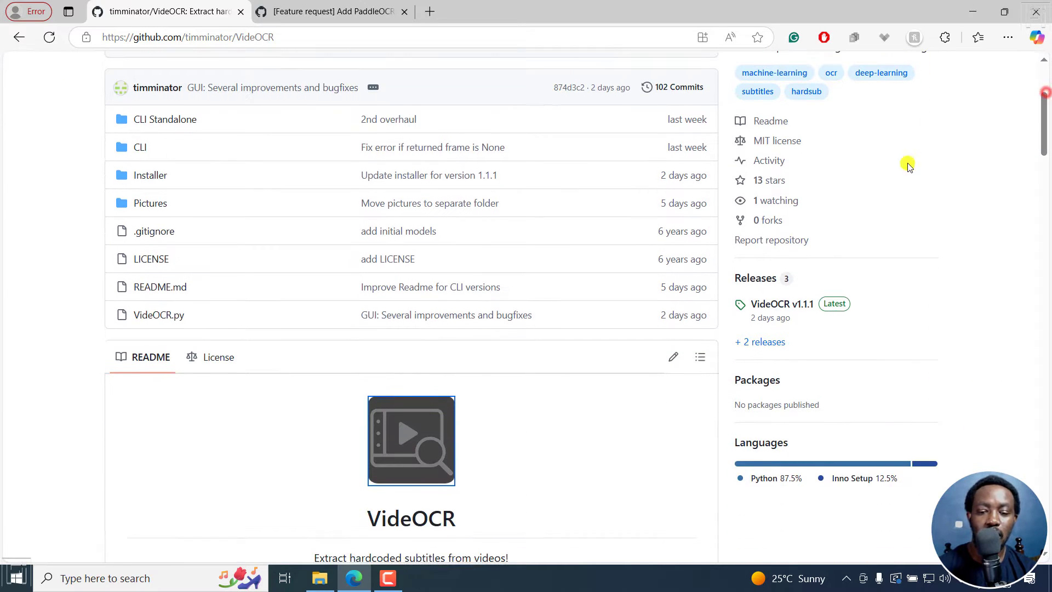
{"action": "scroll", "coordinate": [1046, 131], "scroll_direction": "down", "scroll_amount": 2}
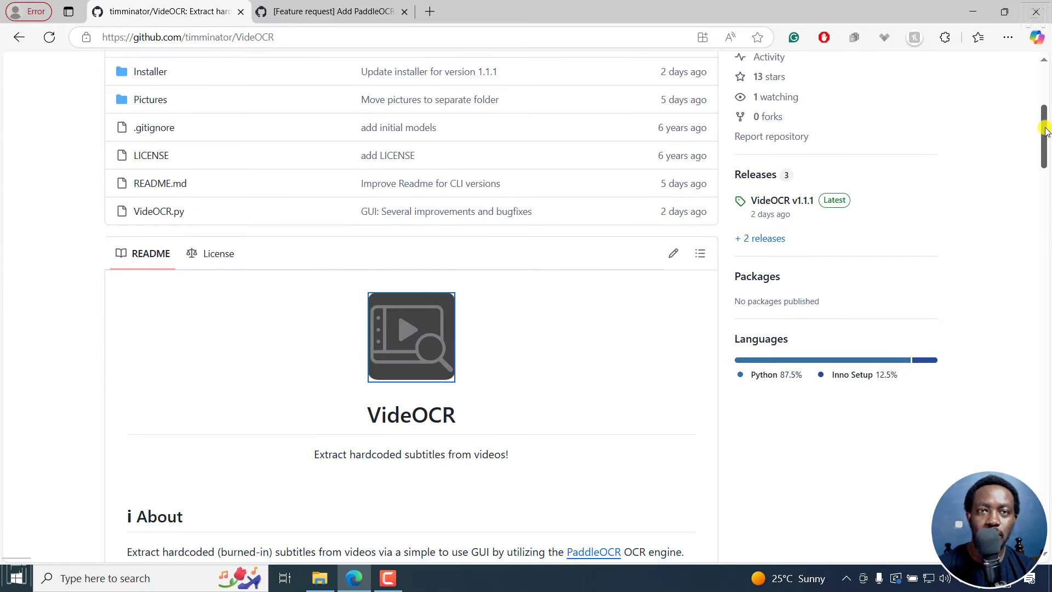
{"action": "scroll", "coordinate": [1046, 131], "scroll_direction": "down", "scroll_amount": 4}
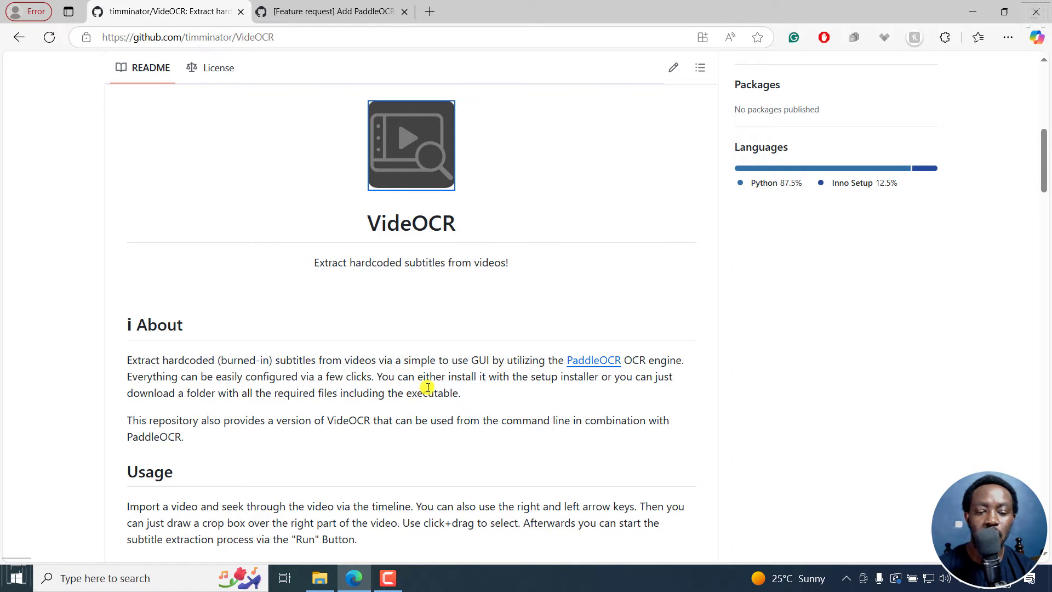
{"action": "left_click", "coordinate": [400, 394]}
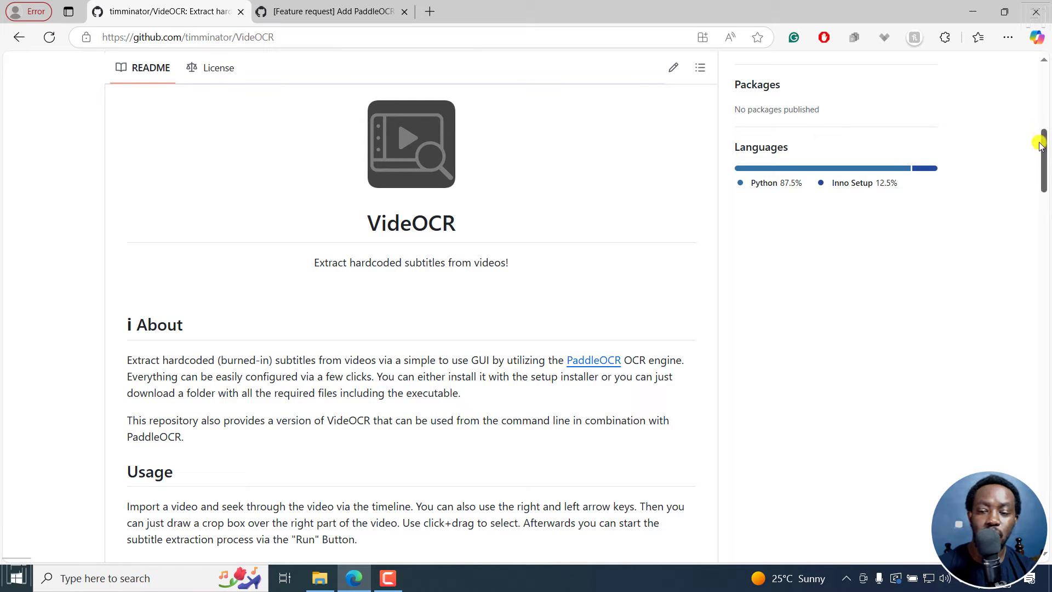
Read through the README, highlight the note that OCR is slow on CPU, and return to the top
{"action": "scroll", "coordinate": [1046, 148], "scroll_direction": "down", "scroll_amount": 7}
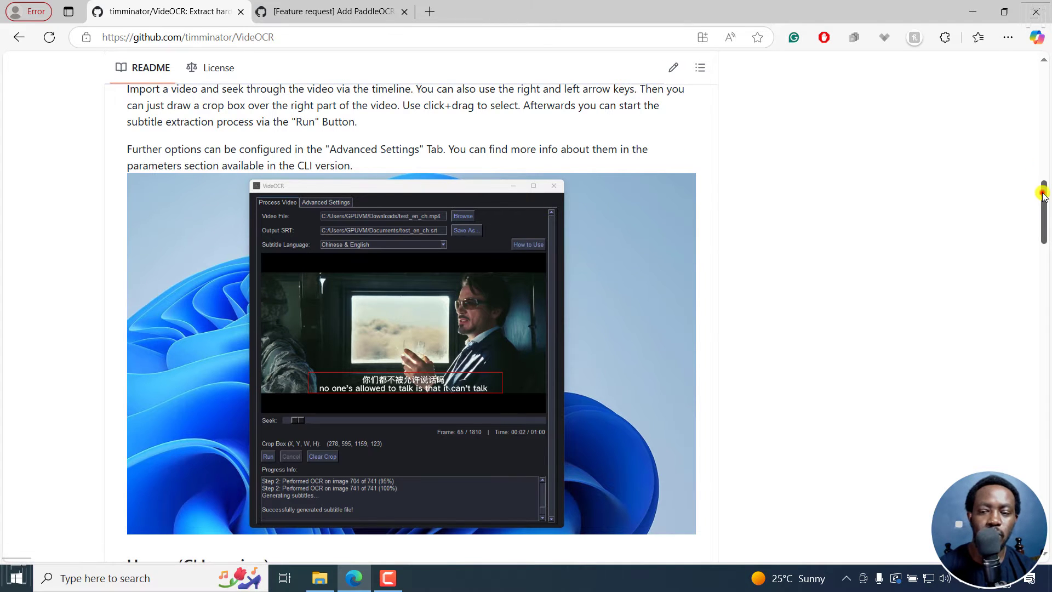
{"action": "left_click_drag", "start_coordinate": [1042, 194], "coordinate": [1040, 244]}
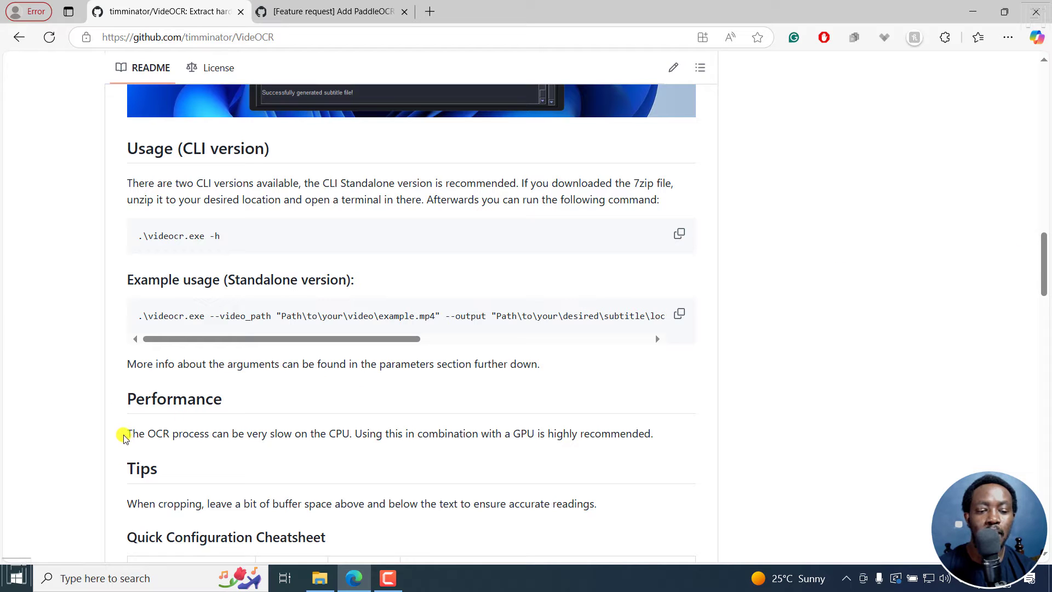
{"action": "left_click_drag", "start_coordinate": [127, 436], "coordinate": [356, 433]}
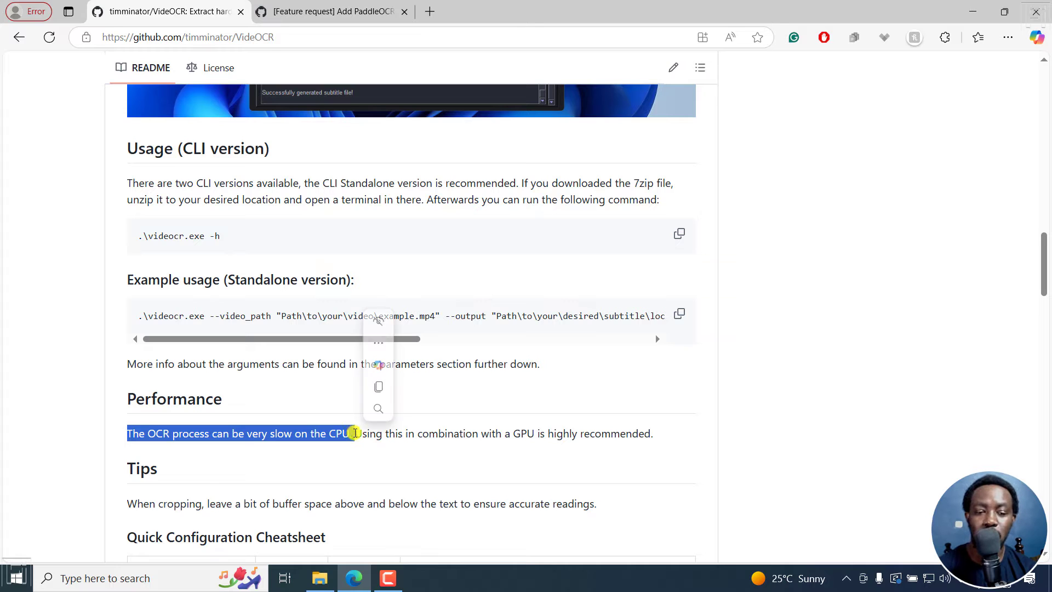
{"action": "left_click", "coordinate": [454, 437]}
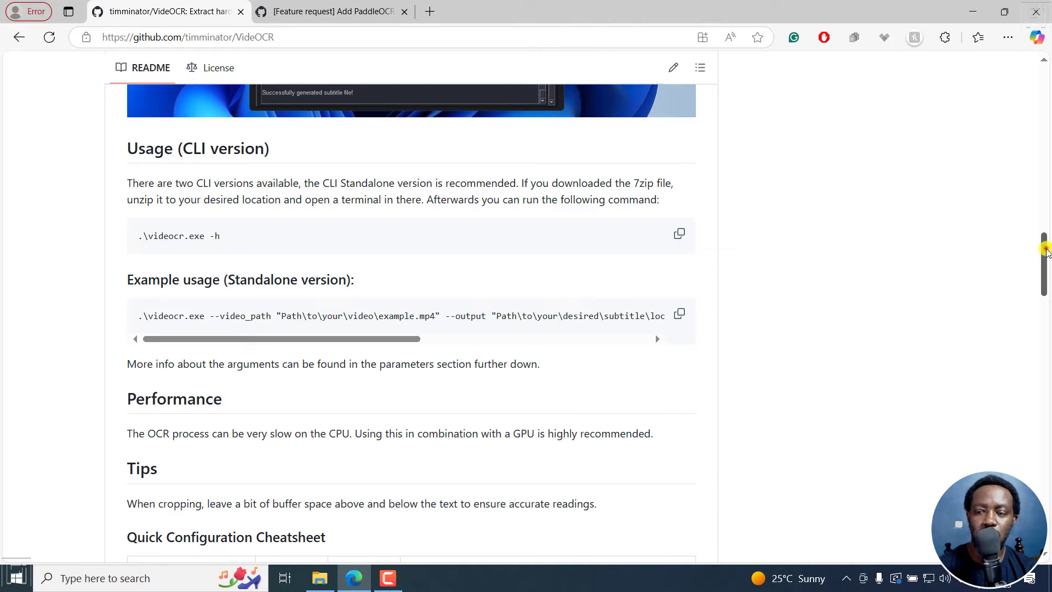
{"action": "left_click_drag", "start_coordinate": [1044, 249], "coordinate": [1046, 299]}
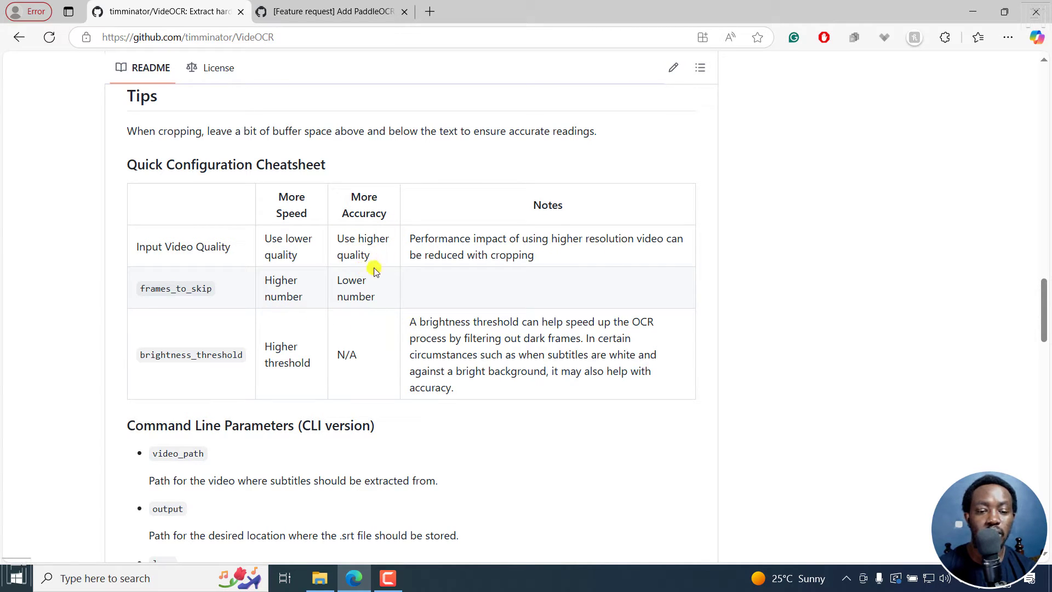
{"action": "left_click_drag", "start_coordinate": [1047, 361], "coordinate": [1047, 97]}
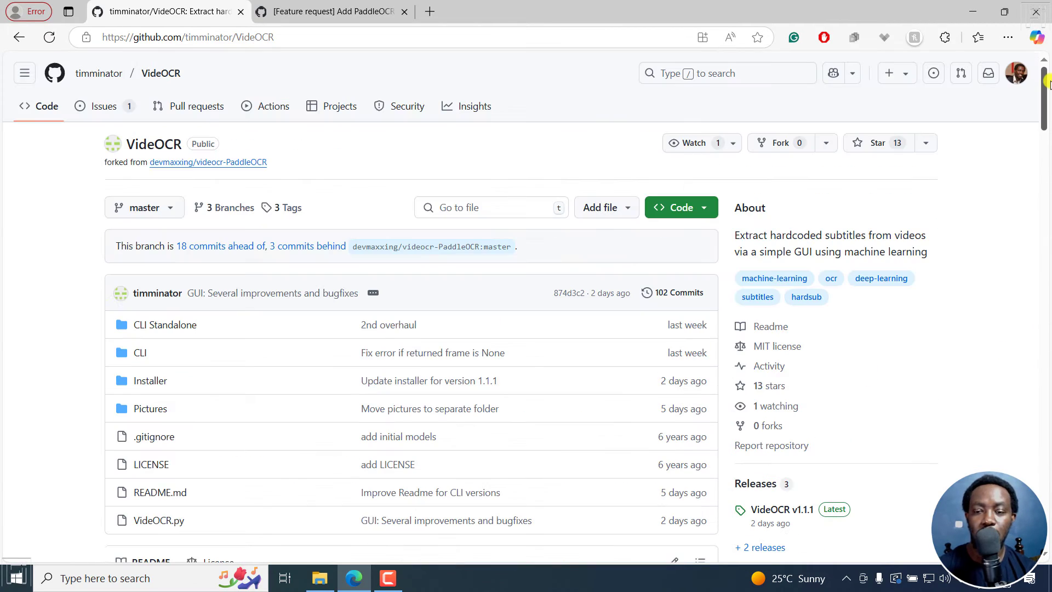
Go to Releases and download the VideOCR-CPU-v1.1.1-setup-x64.exe asset
{"action": "left_click", "coordinate": [762, 484]}
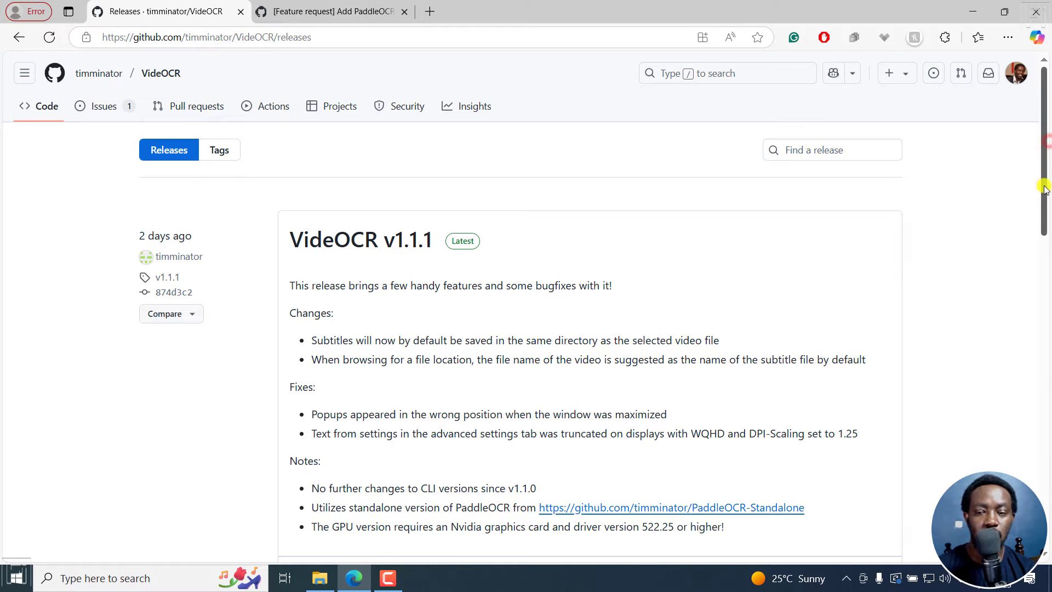
{"action": "left_click_drag", "start_coordinate": [1043, 173], "coordinate": [1047, 270]}
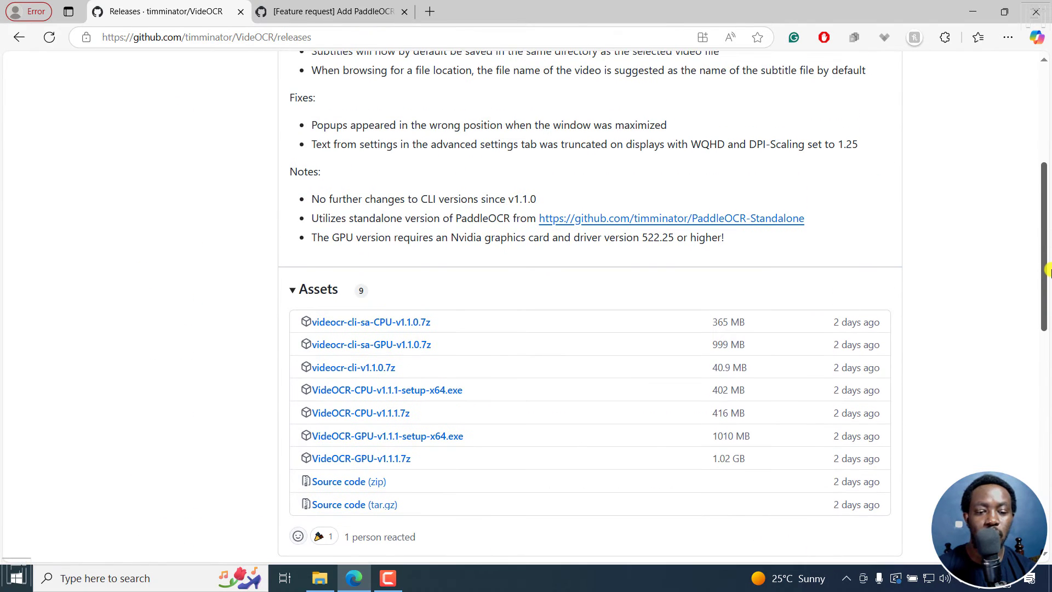
{"action": "middle_click", "coordinate": [443, 394]}
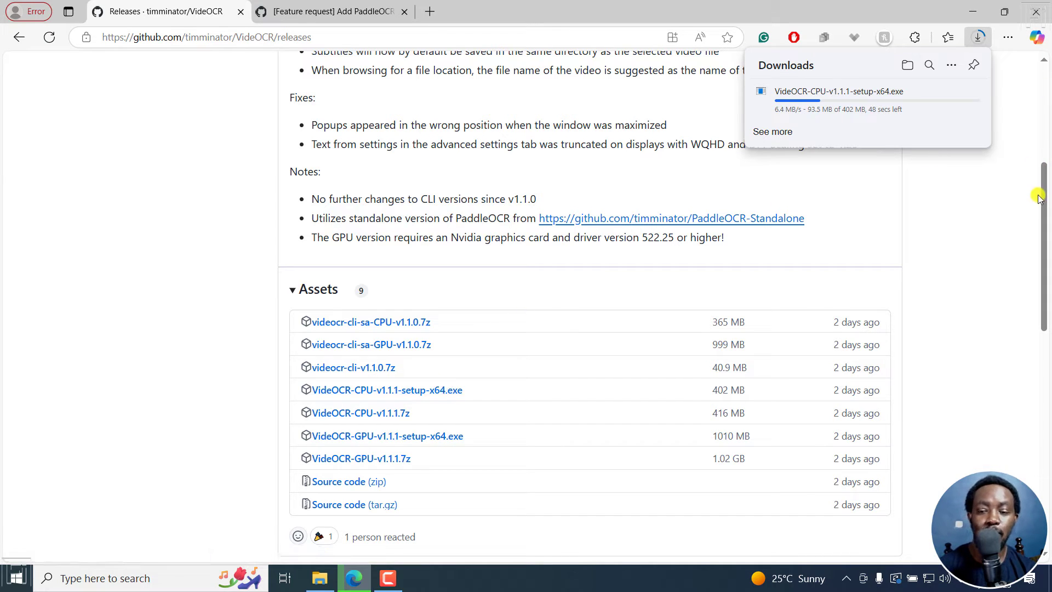
Scroll up to the v1.1.1 release notes and highlight the note about subtitles saving beside the video
{"action": "left_click_drag", "start_coordinate": [1046, 214], "coordinate": [1046, 144]}
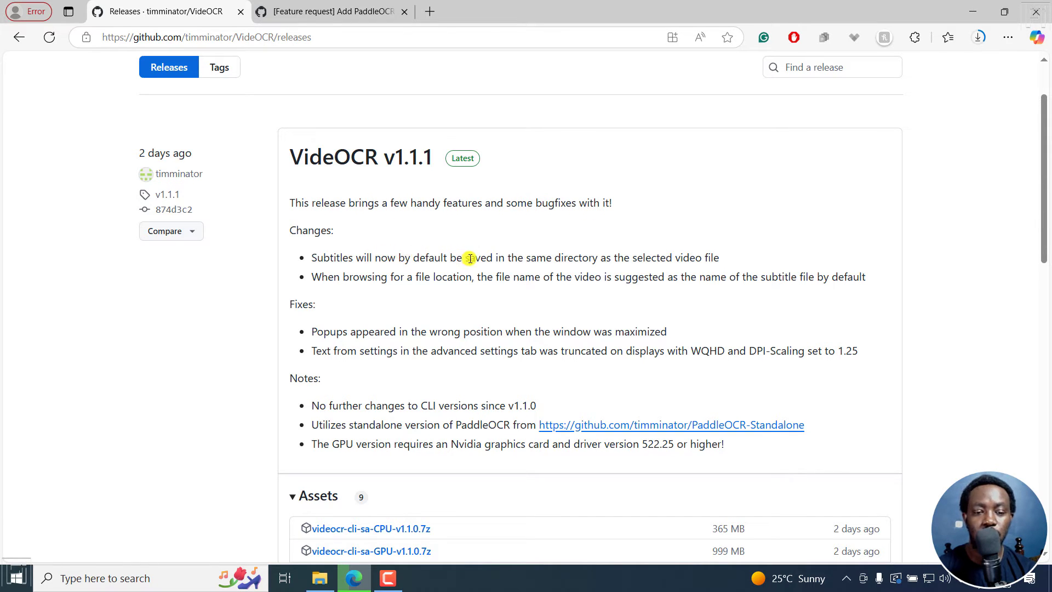
{"action": "left_click_drag", "start_coordinate": [466, 257], "coordinate": [720, 251]}
{"action": "left_click", "coordinate": [418, 272]}
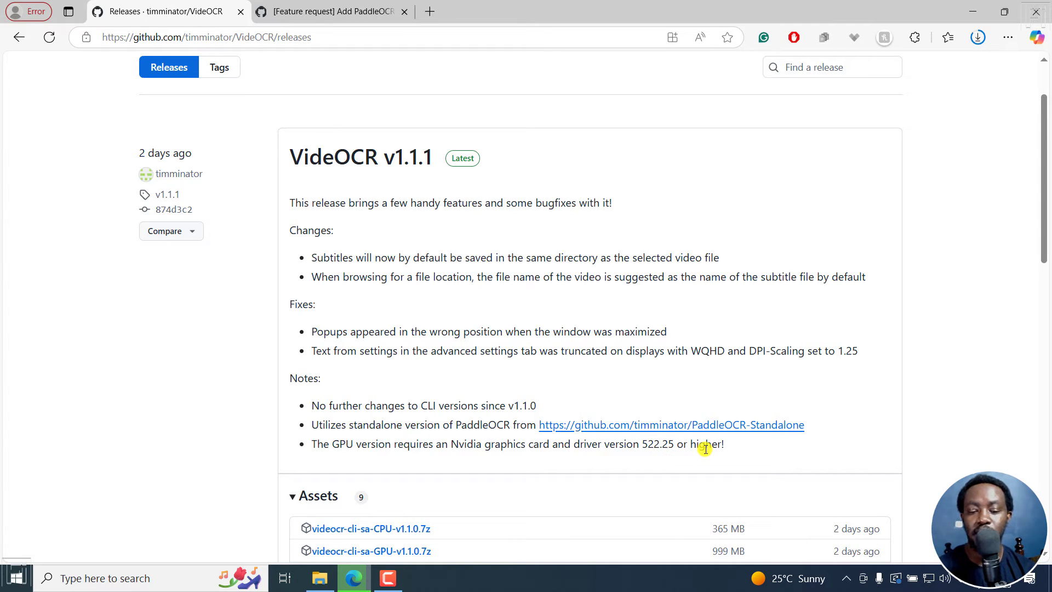
In the Downloads panel, choose Keep, then Keep anyway for the flagged VideOCR CPU installer
{"action": "left_click", "coordinate": [978, 38]}
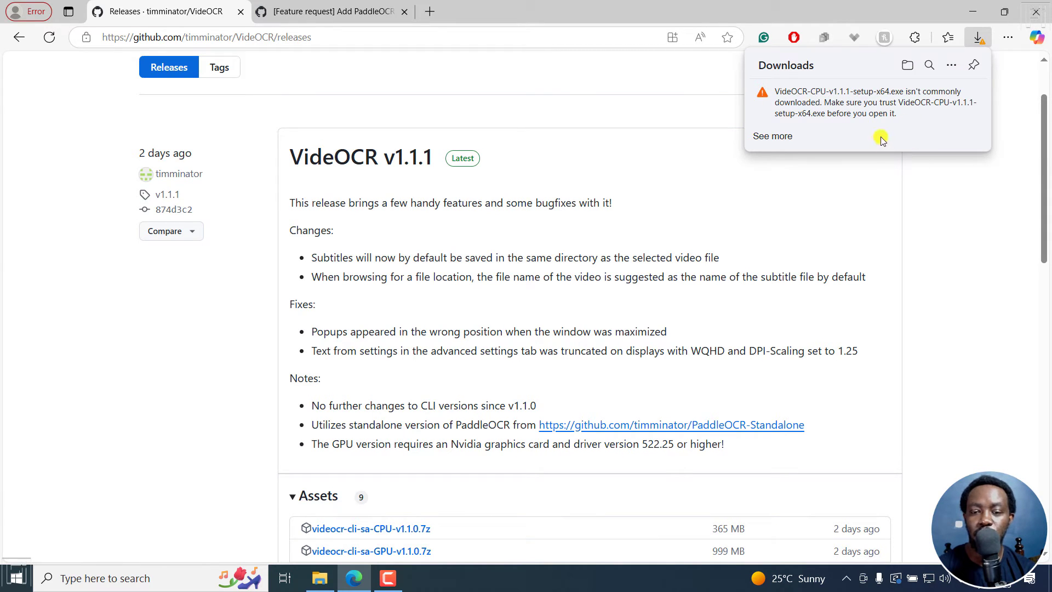
{"action": "mouse_move", "coordinate": [964, 104]}
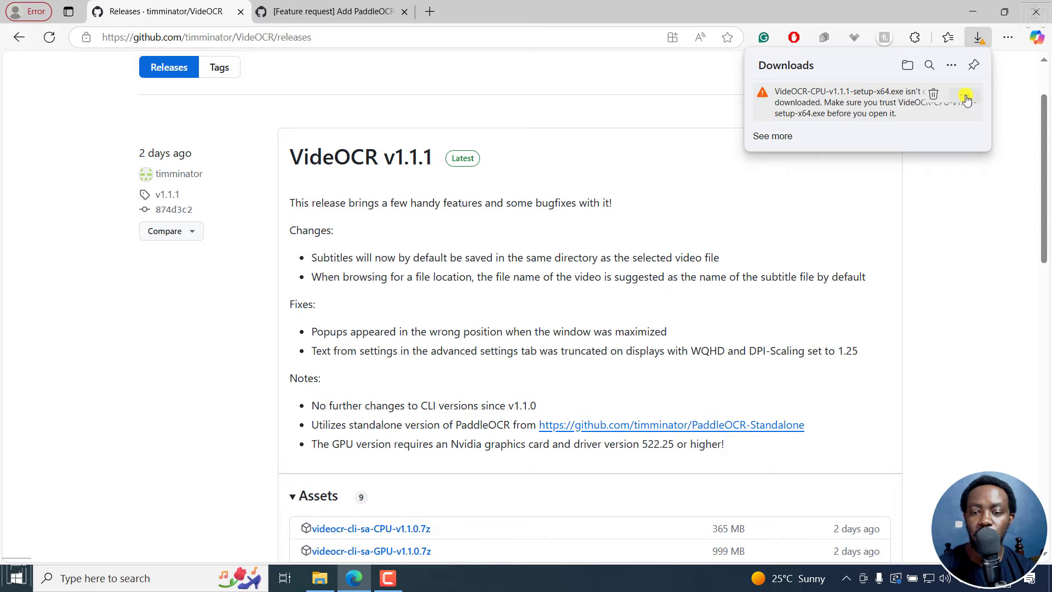
{"action": "left_click", "coordinate": [965, 97]}
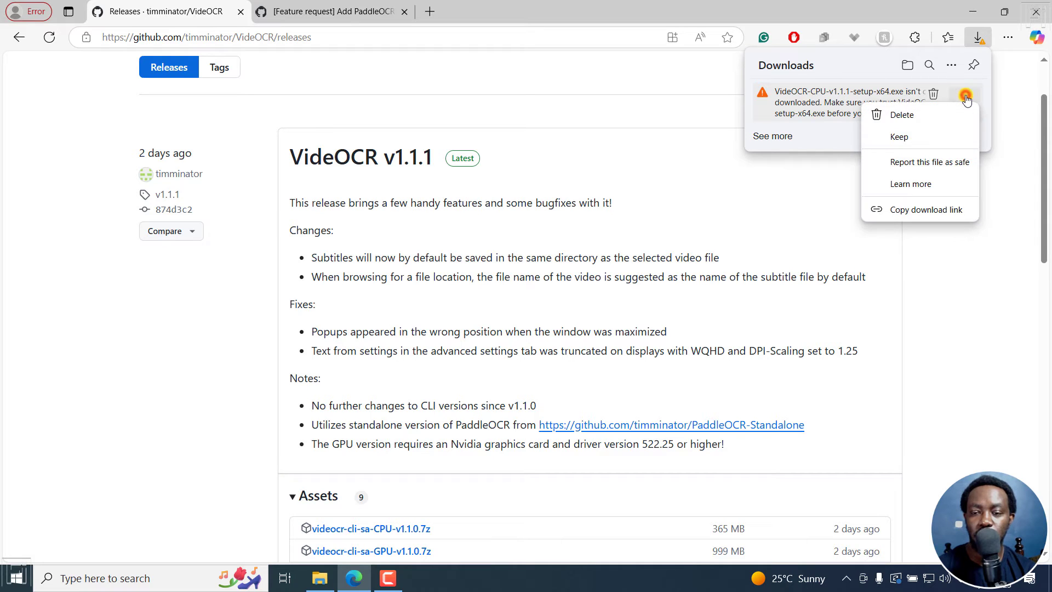
{"action": "left_click", "coordinate": [897, 137]}
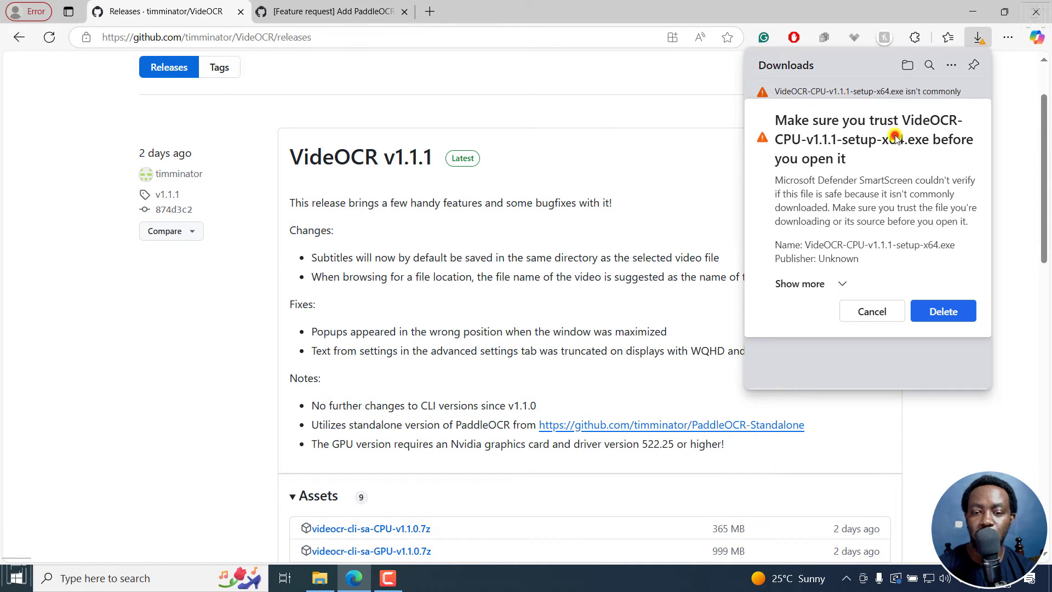
{"action": "left_click", "coordinate": [848, 282]}
{"action": "left_click", "coordinate": [797, 303]}
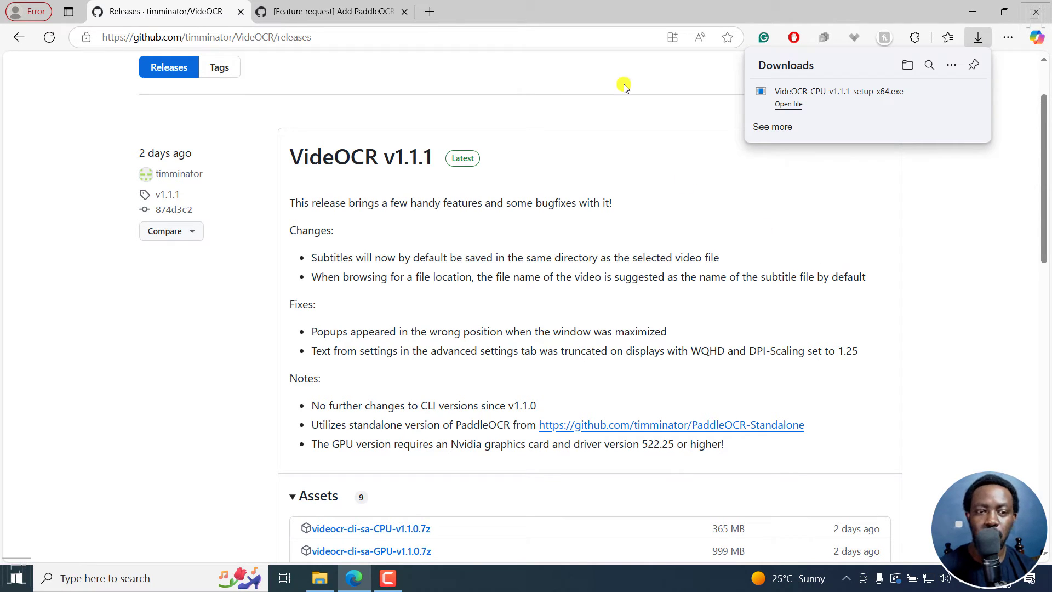
Open virustotal.com in a new tab next to the VideOCR releases page
{"action": "left_click", "coordinate": [429, 11]}
{"action": "type", "text": "virustotal.com/gui/home/upload"}
{"action": "key", "text": "Down"}
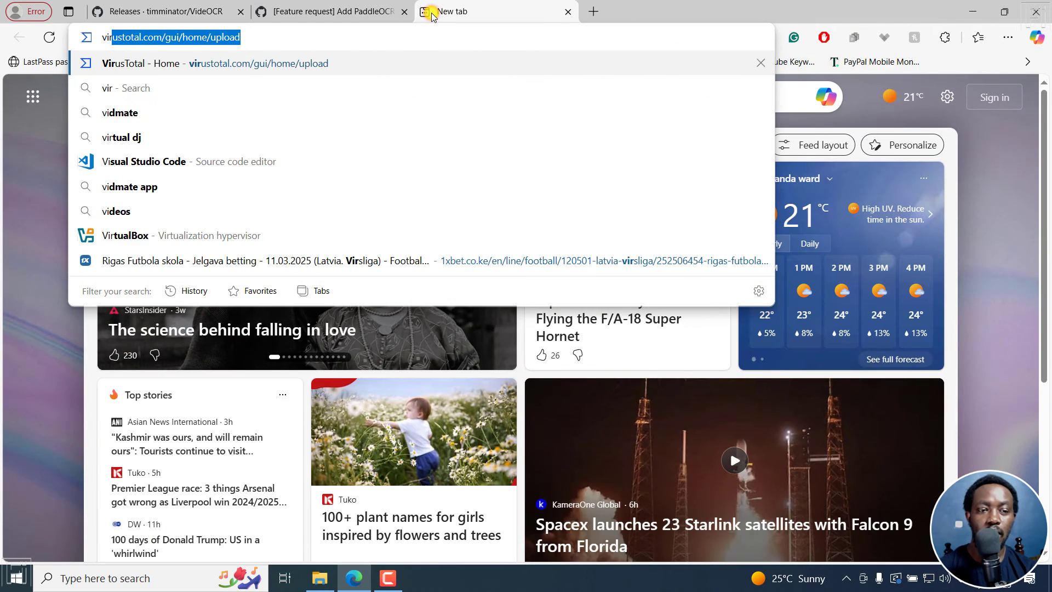
{"action": "key", "text": "Return"}
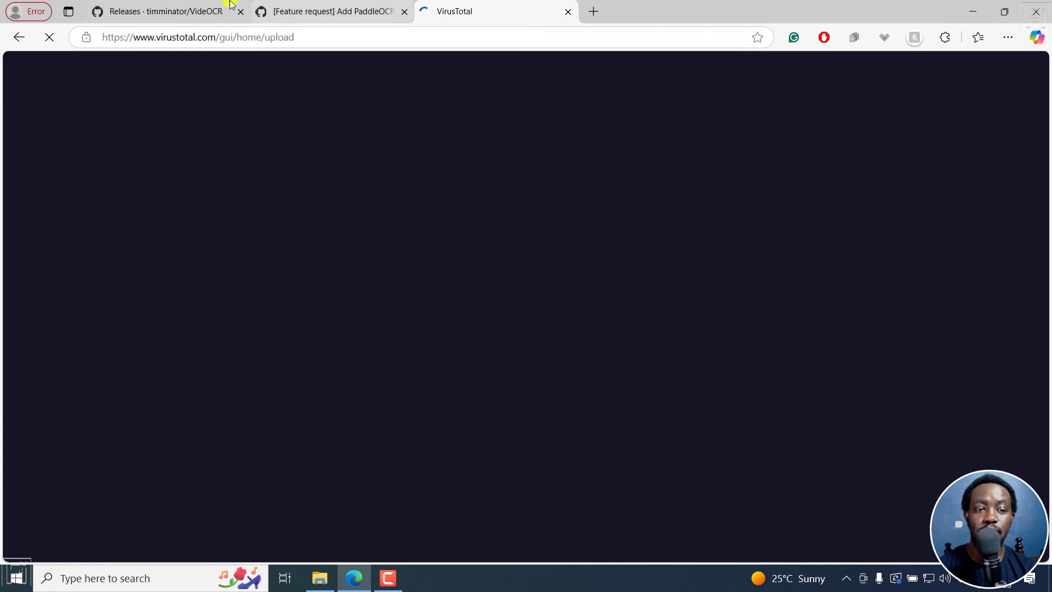
{"action": "left_click", "coordinate": [230, 4]}
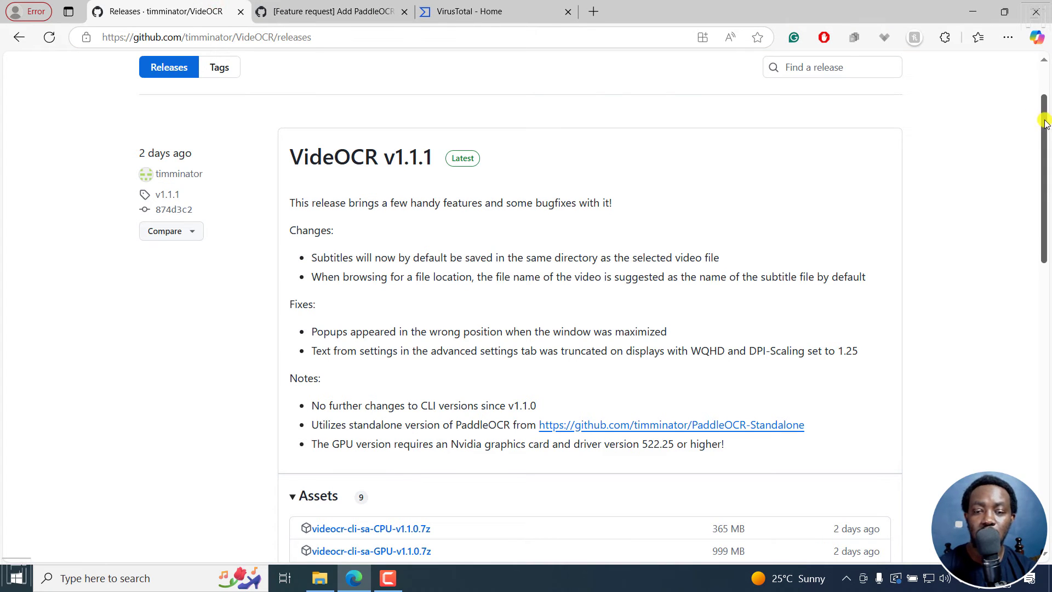
{"action": "scroll", "coordinate": [810, 172], "scroll_direction": "down", "scroll_amount": 5}
{"action": "left_click", "coordinate": [465, 11]}
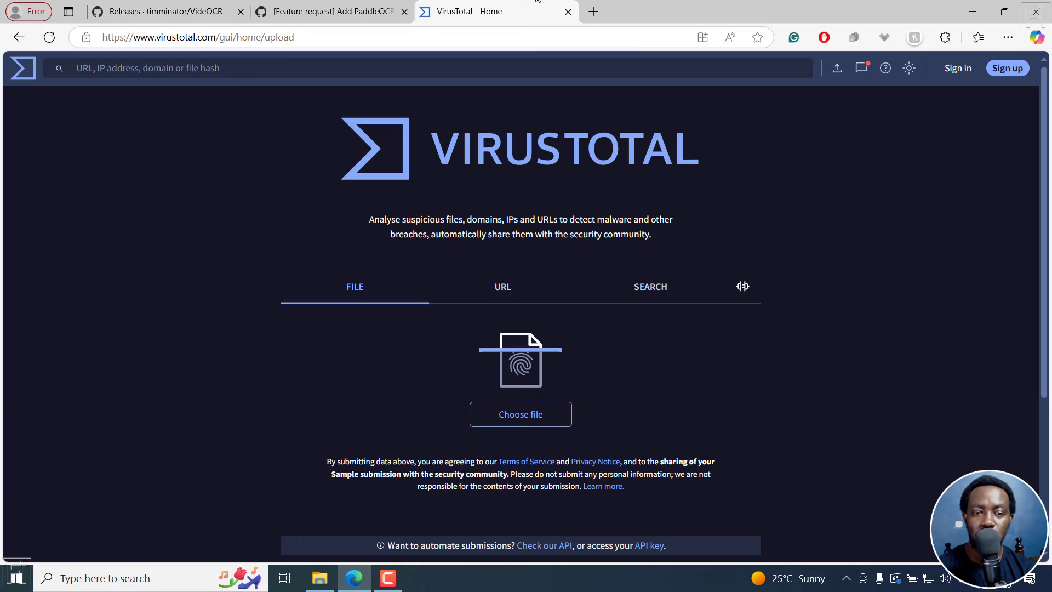
{"action": "left_click", "coordinate": [125, 10]}
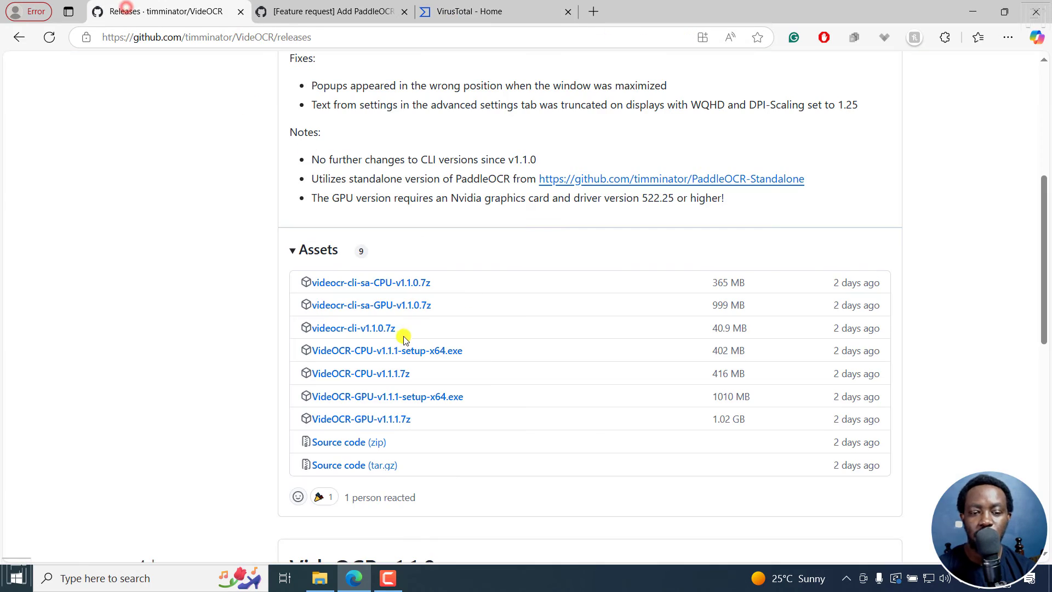
Scan the CPU setup's copied download link on VirusTotal (0/97 detections), then return to the issue tab
{"action": "right_click", "coordinate": [395, 354]}
{"action": "left_click", "coordinate": [457, 477]}
{"action": "left_click", "coordinate": [459, 7]}
{"action": "left_click", "coordinate": [318, 63]}
{"action": "key", "text": "ctrl+v"}
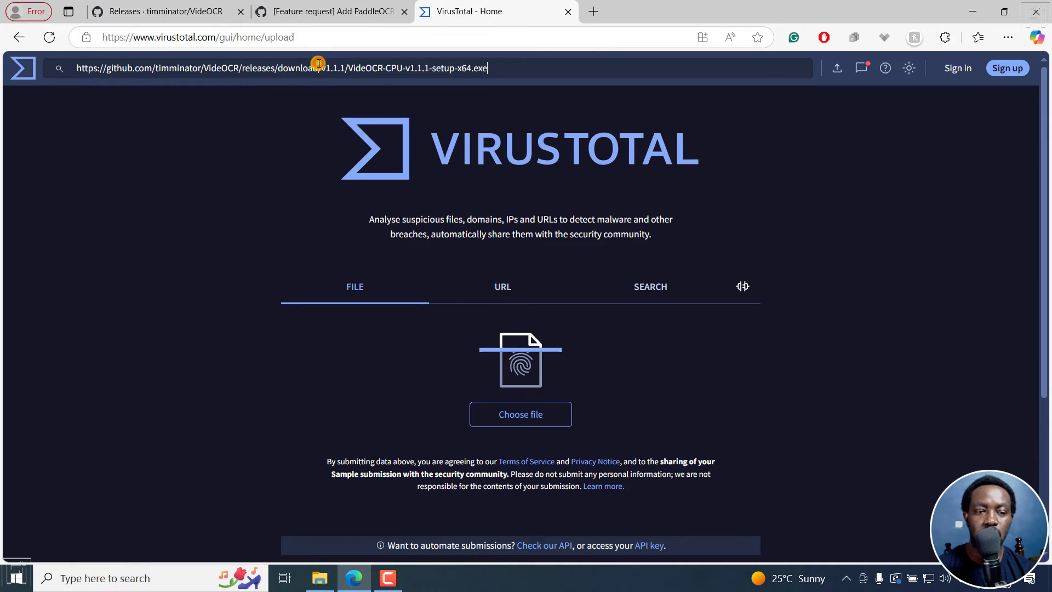
{"action": "key", "text": "Return"}
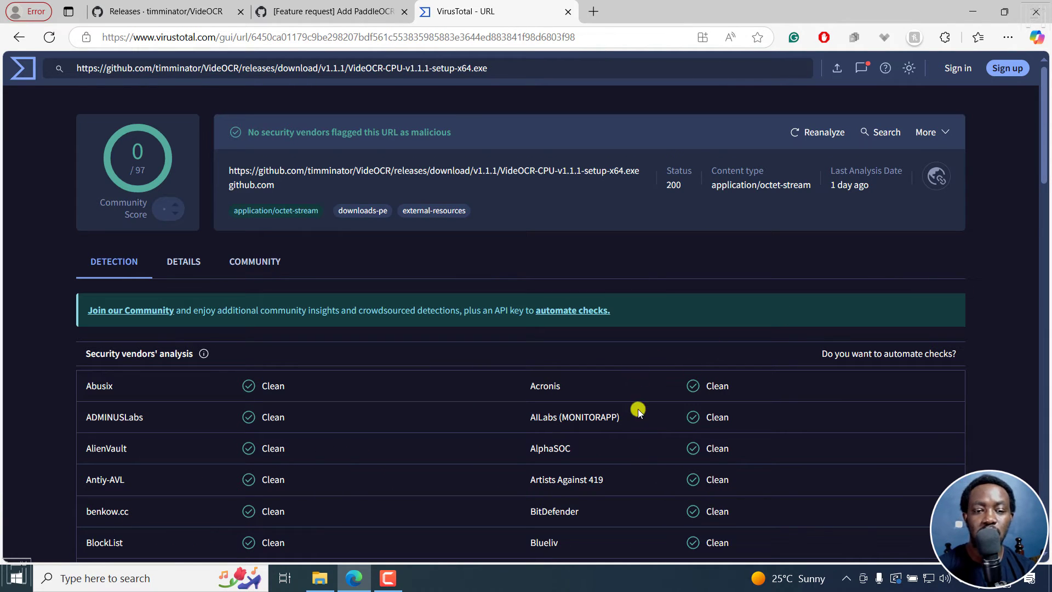
{"action": "left_click_drag", "start_coordinate": [1044, 161], "coordinate": [1046, 137]}
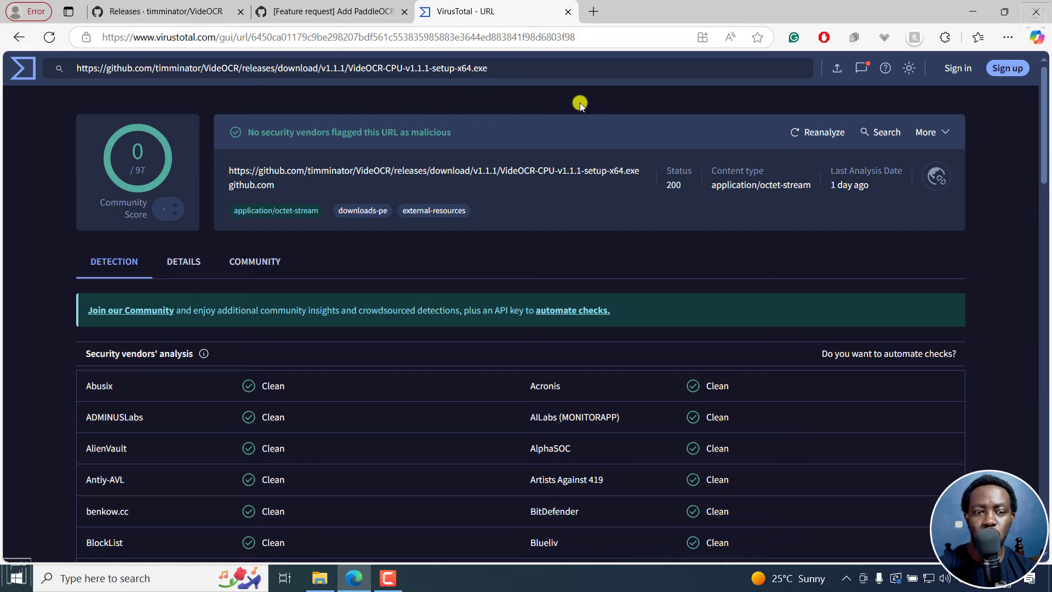
{"action": "left_click", "coordinate": [315, 12]}
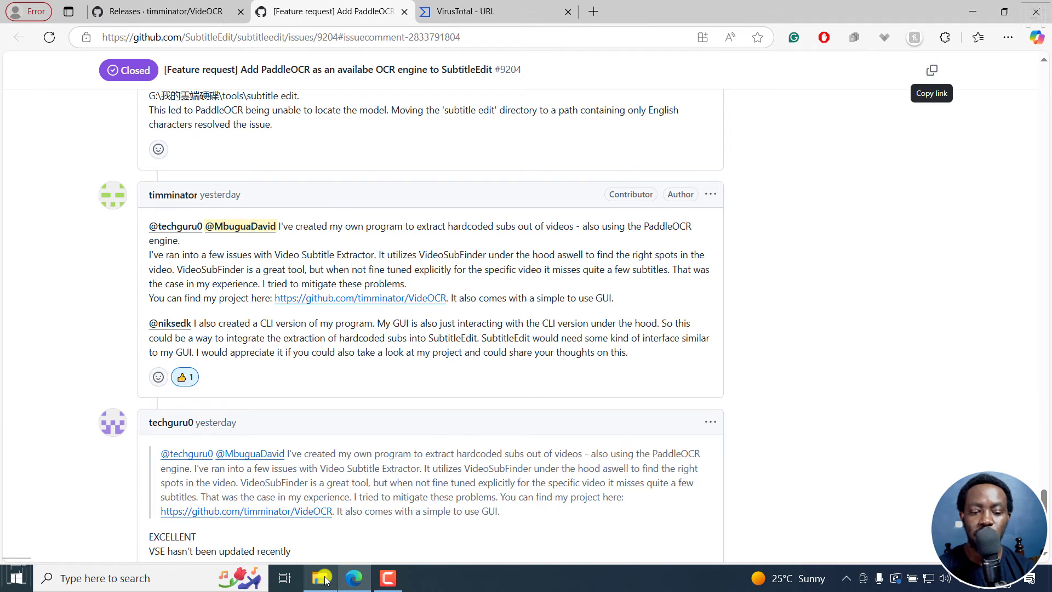
Run the VideOCR setup file from the Downloads folder as administrator
{"action": "mouse_move", "coordinate": [324, 579]}
{"action": "left_click", "coordinate": [265, 510]}
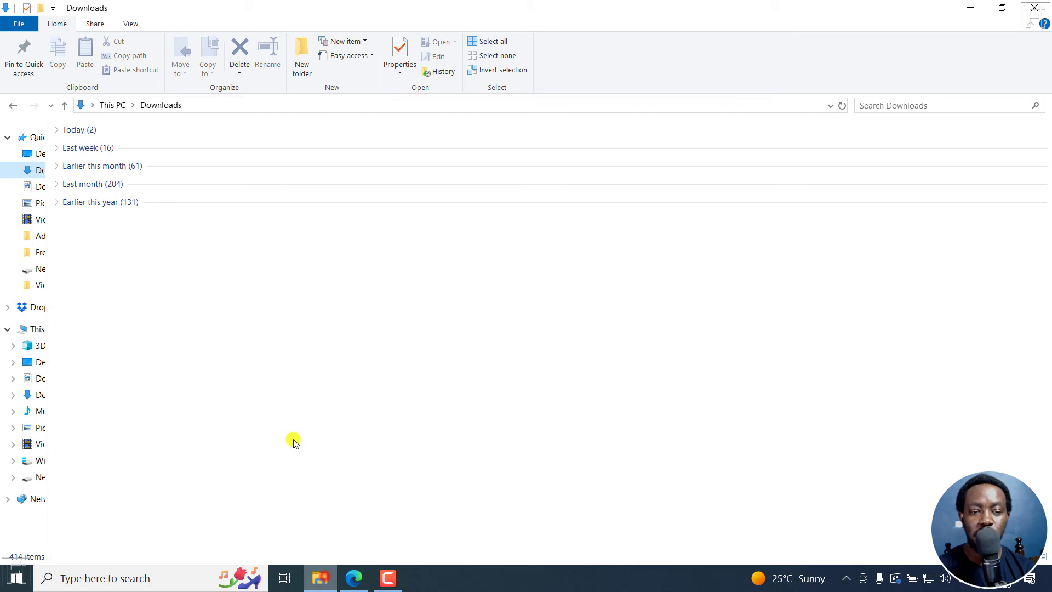
{"action": "left_click", "coordinate": [59, 133]}
{"action": "left_click", "coordinate": [321, 225]}
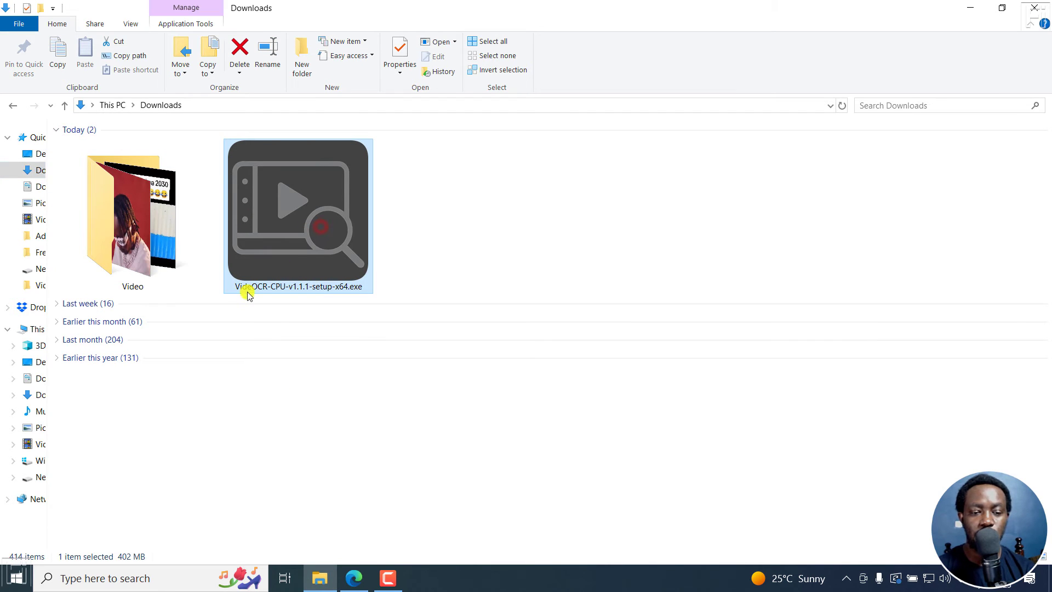
{"action": "right_click", "coordinate": [305, 225]}
{"action": "left_click", "coordinate": [346, 136]}
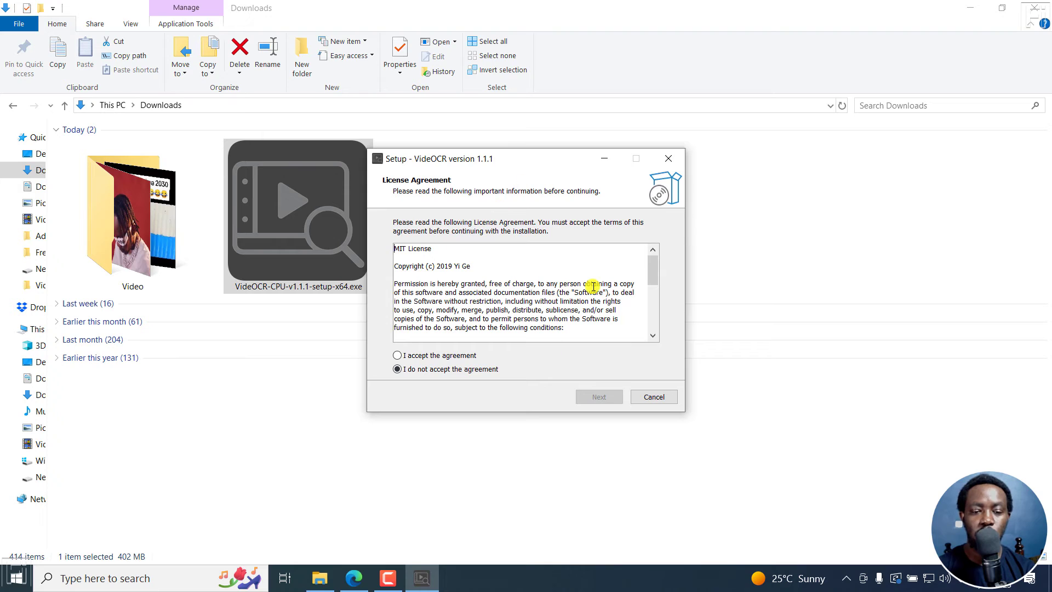
Accept the licence, keep C:\Program Files\VideOCR, and skip the desktop shortcut
{"action": "left_click", "coordinate": [418, 355]}
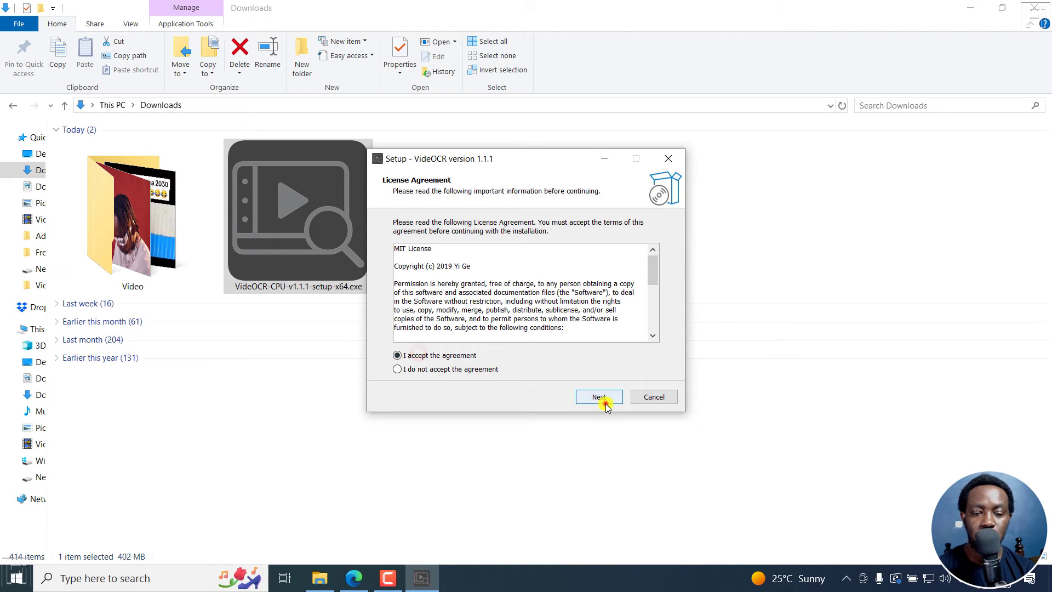
{"action": "left_click", "coordinate": [603, 398]}
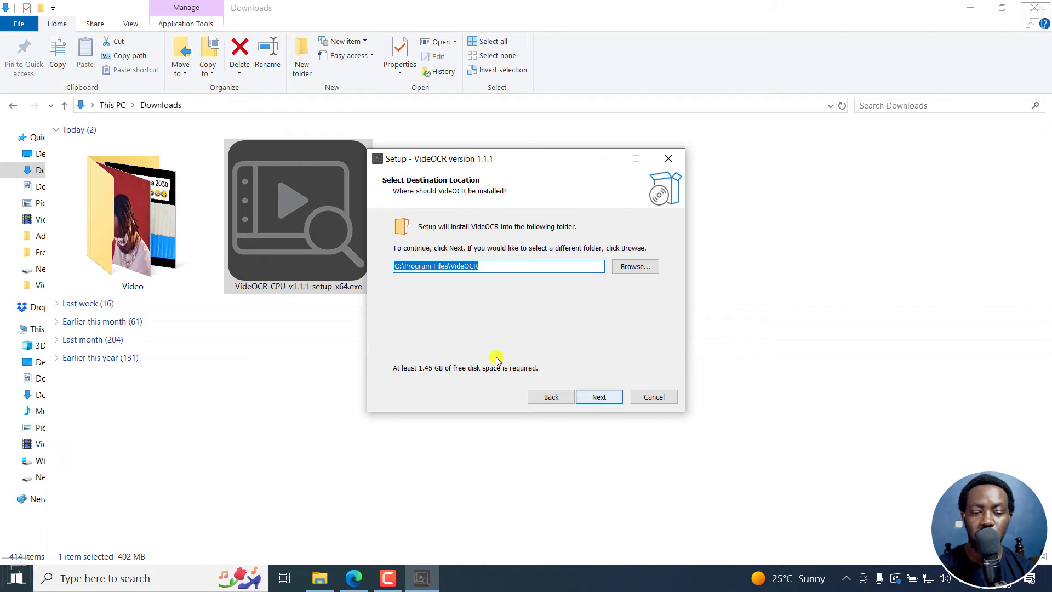
{"action": "left_click", "coordinate": [601, 396]}
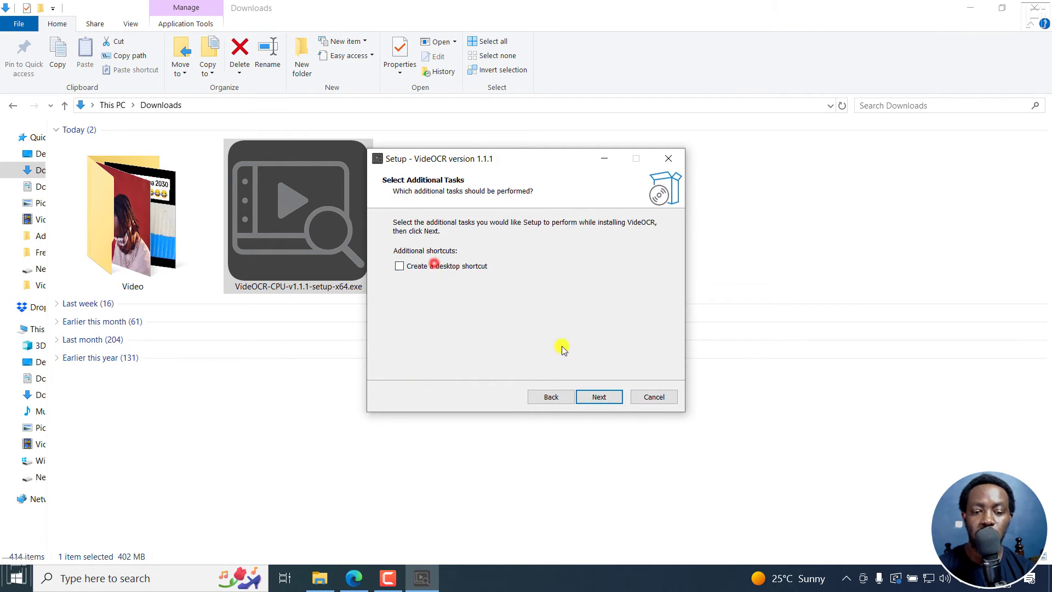
{"action": "left_click", "coordinate": [599, 399]}
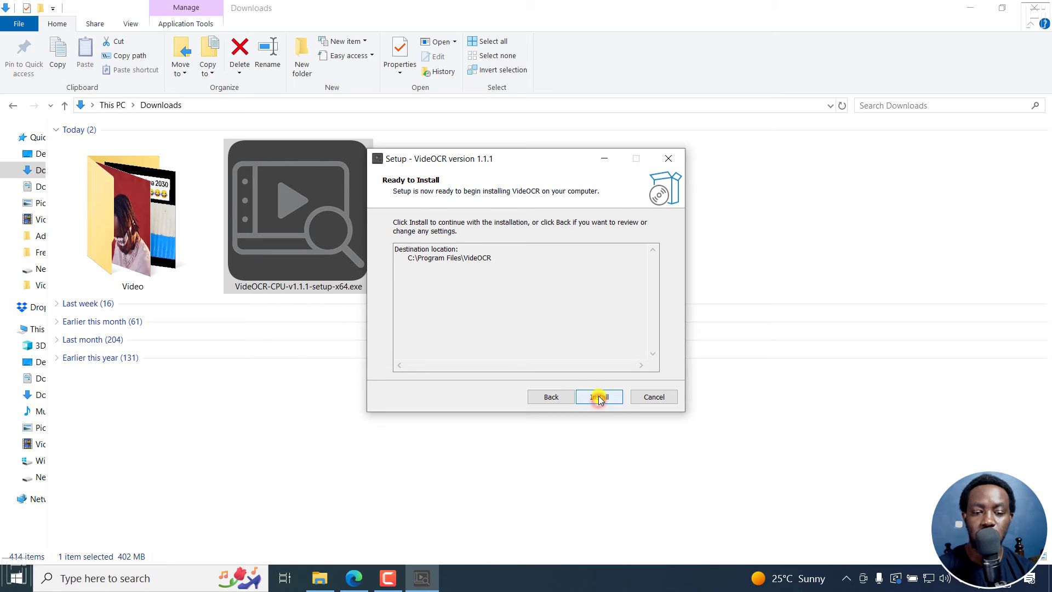
Install VideOCR 1.1.1, wait for it to complete, and finish with Launch VideOCR checked
{"action": "left_click", "coordinate": [600, 397]}
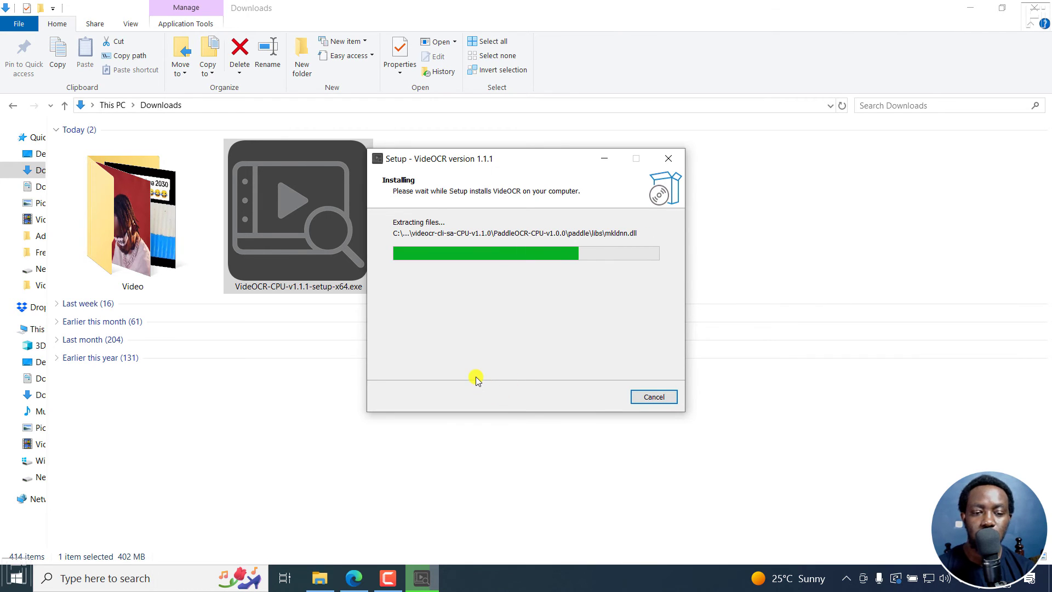
{"action": "mouse_move", "coordinate": [354, 580]}
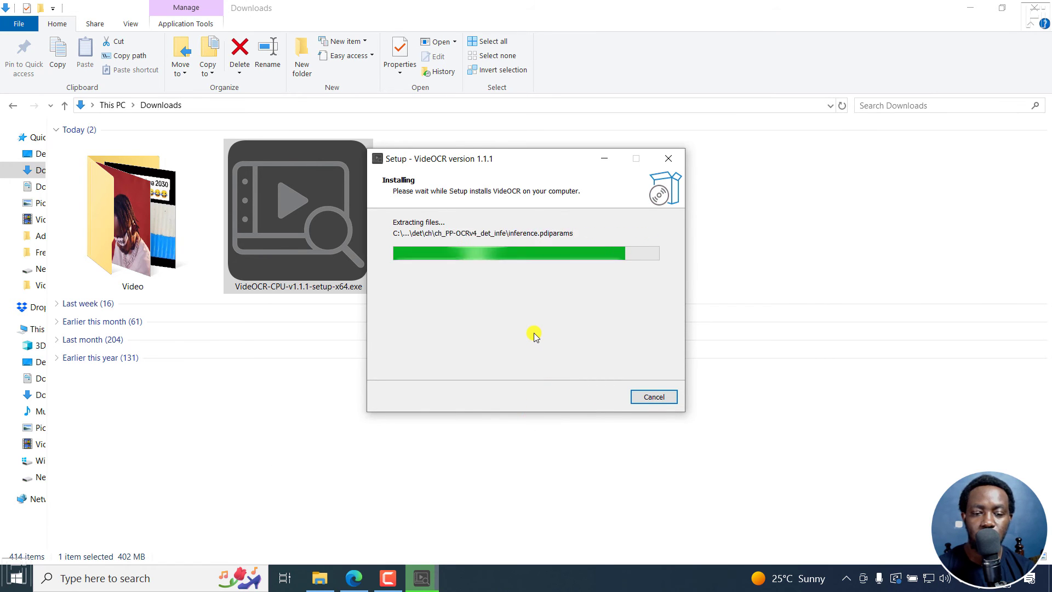
{"action": "left_click", "coordinate": [363, 582]}
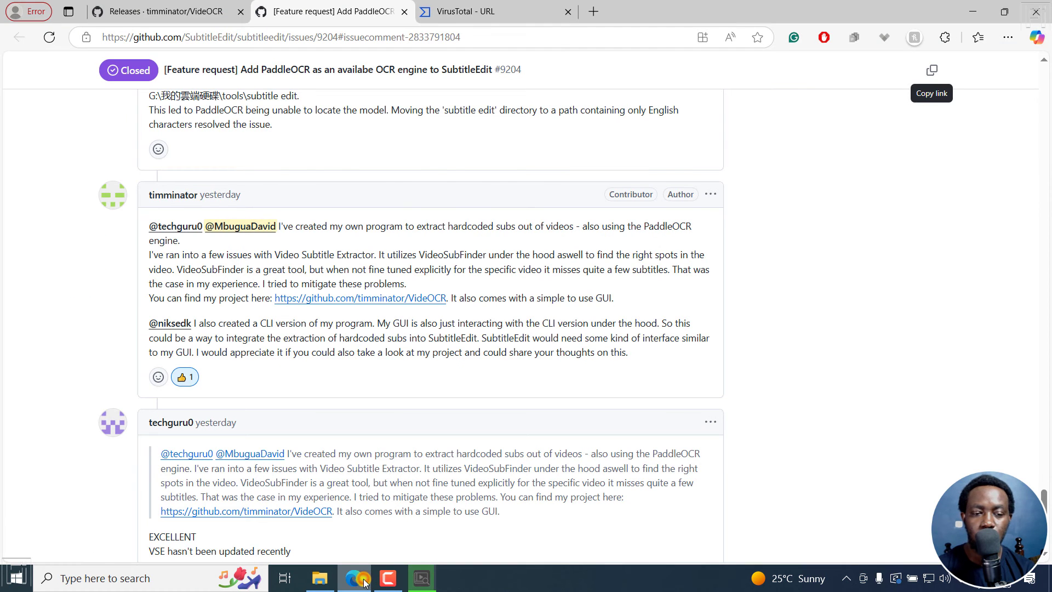
{"action": "left_click", "coordinate": [364, 582]}
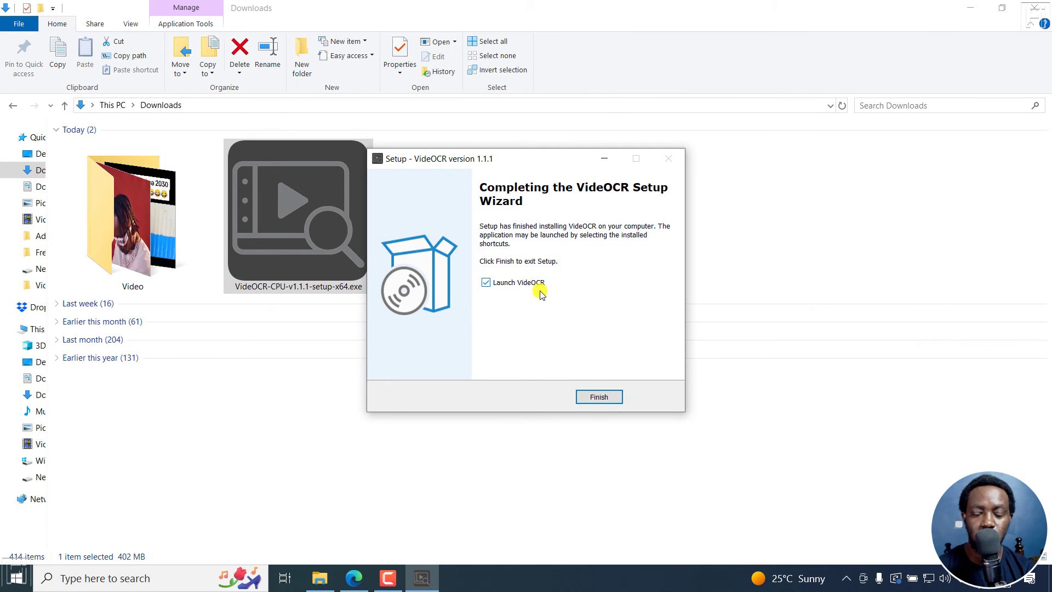
{"action": "left_click", "coordinate": [599, 398]}
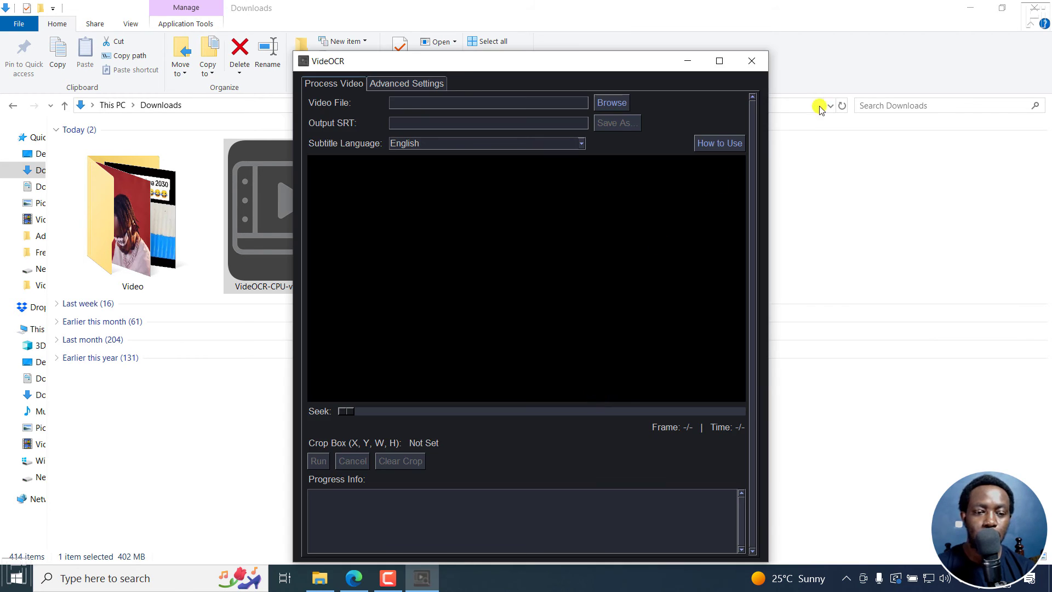
Minimize File Explorer, move the VideOCR window higher, then maximize and restore it
{"action": "left_click", "coordinate": [968, 6]}
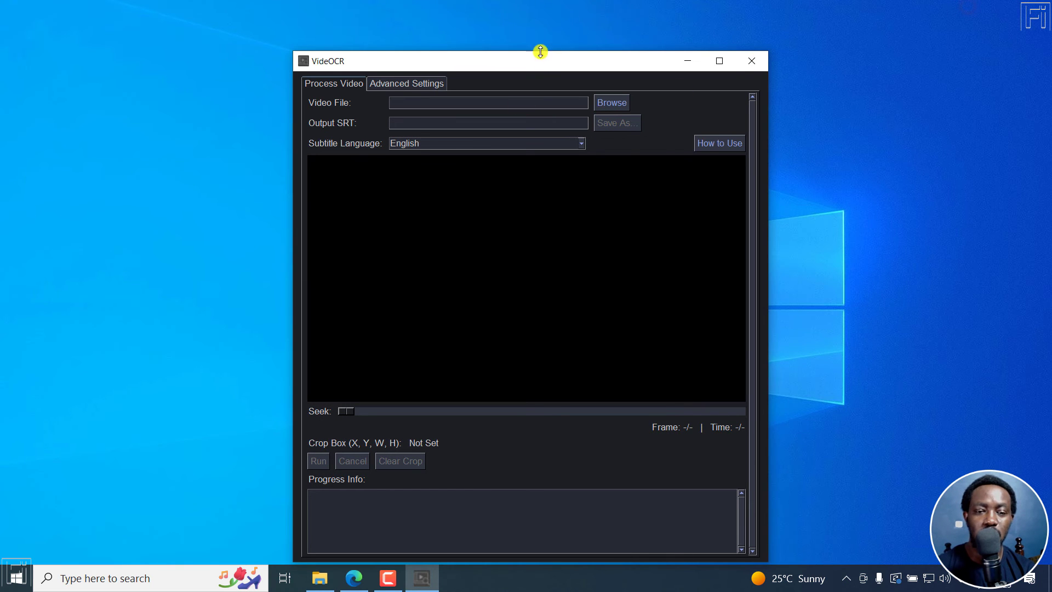
{"action": "left_click_drag", "start_coordinate": [539, 53], "coordinate": [551, 26]}
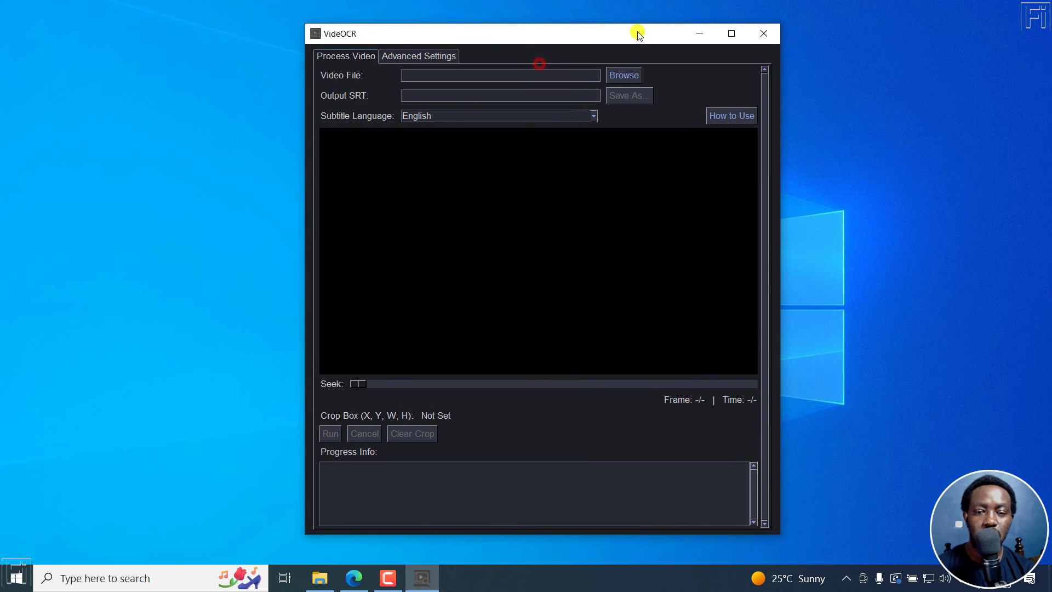
{"action": "left_click", "coordinate": [730, 35]}
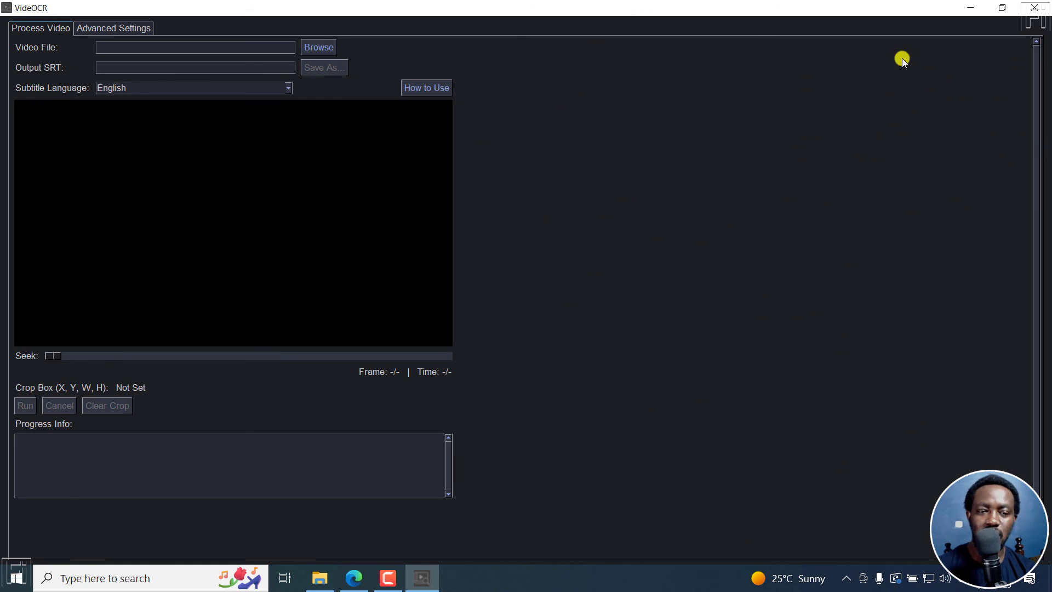
{"action": "left_click", "coordinate": [1002, 7]}
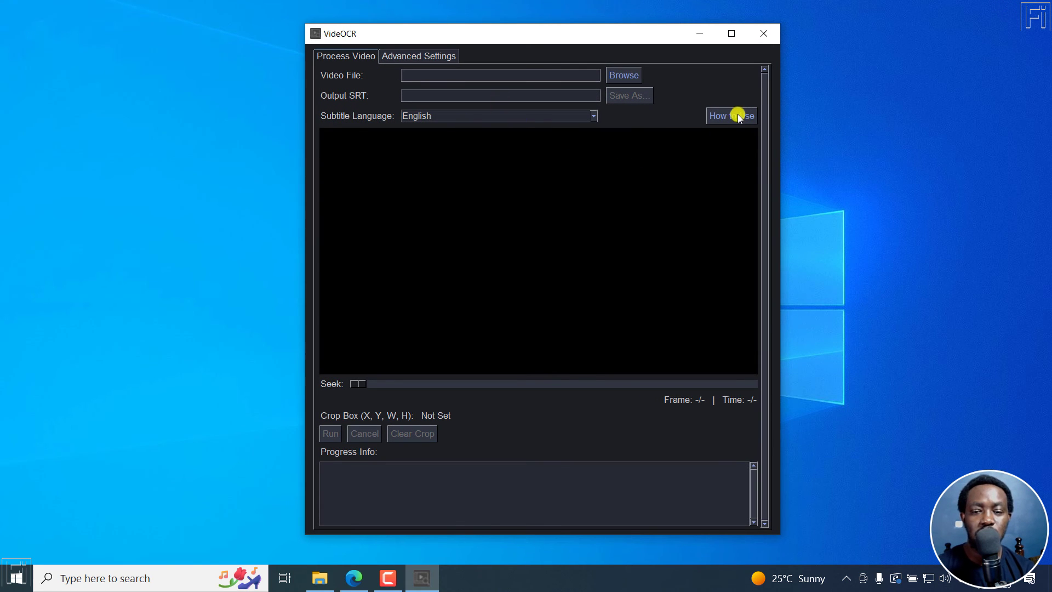
Load Clip 3_burn-in_1920x1080_x264.mp4 and scrub ahead to frames showing burned-in subtitles
{"action": "left_click", "coordinate": [624, 75]}
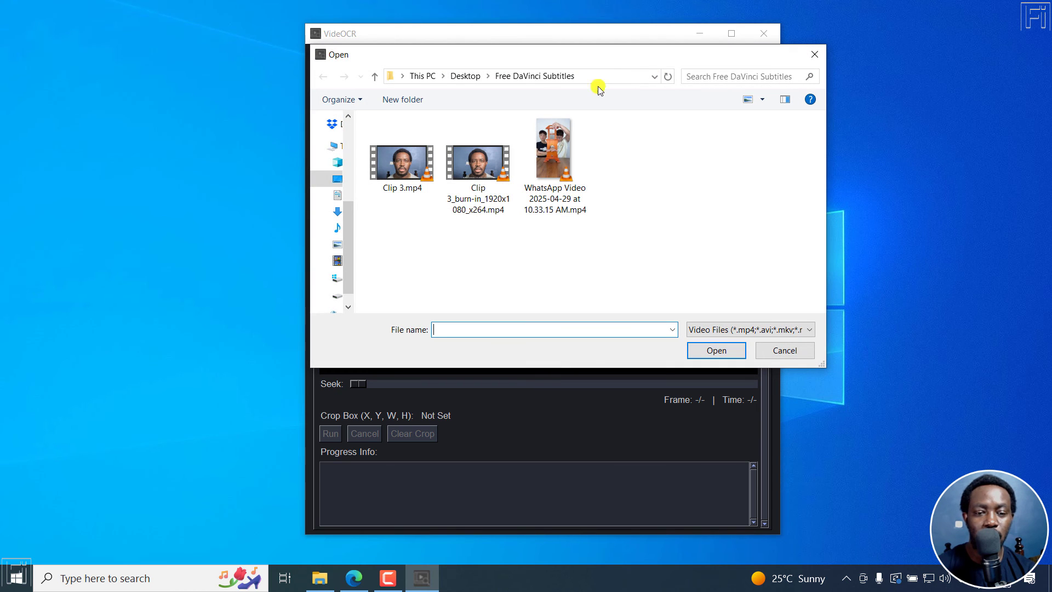
{"action": "left_click", "coordinate": [475, 183]}
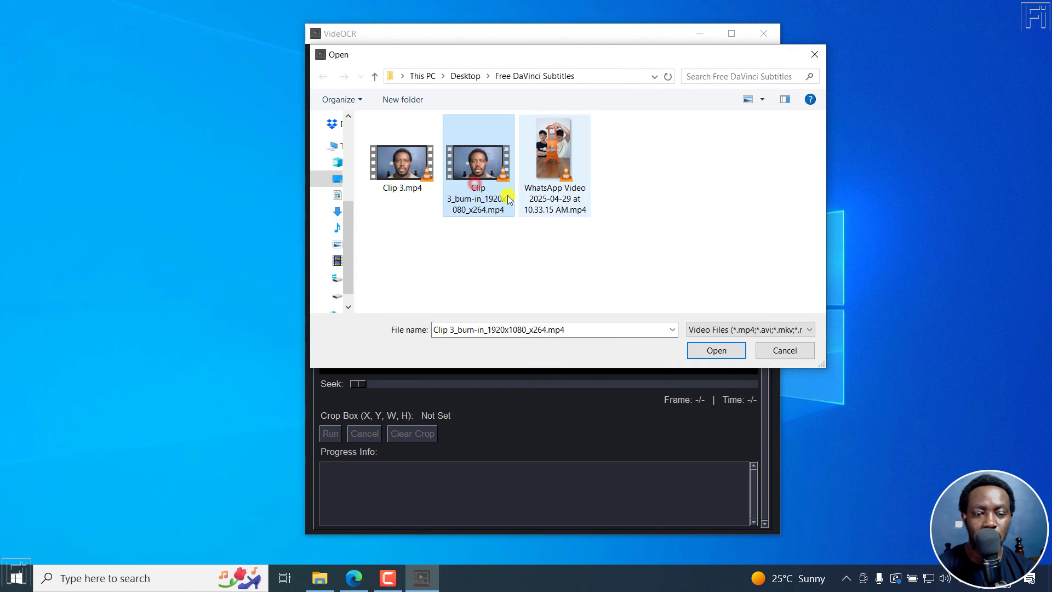
{"action": "left_click", "coordinate": [718, 351]}
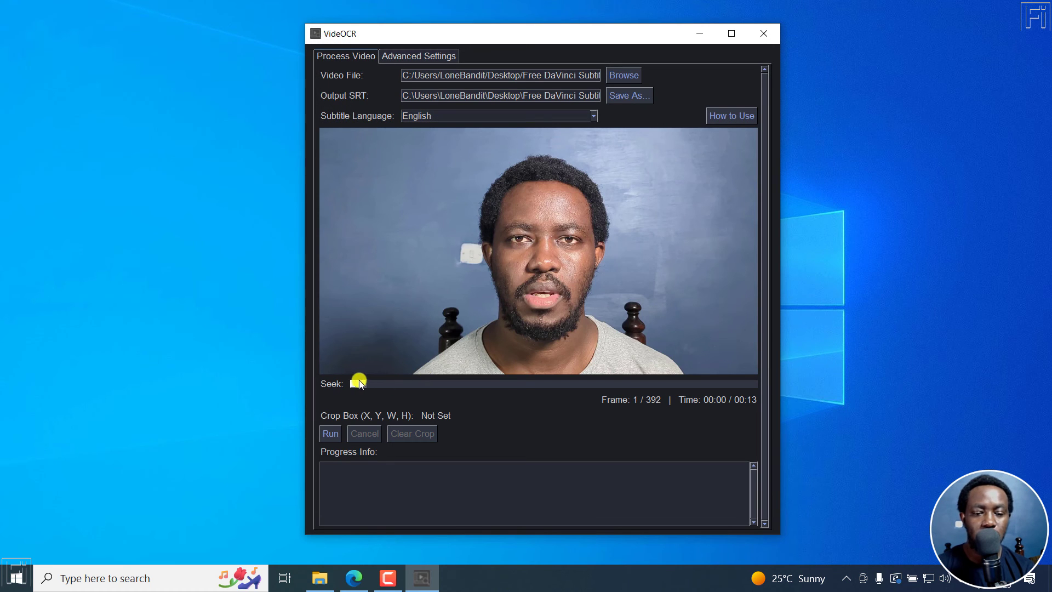
{"action": "mouse_move", "coordinate": [368, 386]}
{"action": "left_mouse_down"}
{"action": "mouse_move", "coordinate": [685, 370]}
{"action": "mouse_move", "coordinate": [751, 390]}
{"action": "mouse_move", "coordinate": [331, 389]}
{"action": "left_mouse_up"}
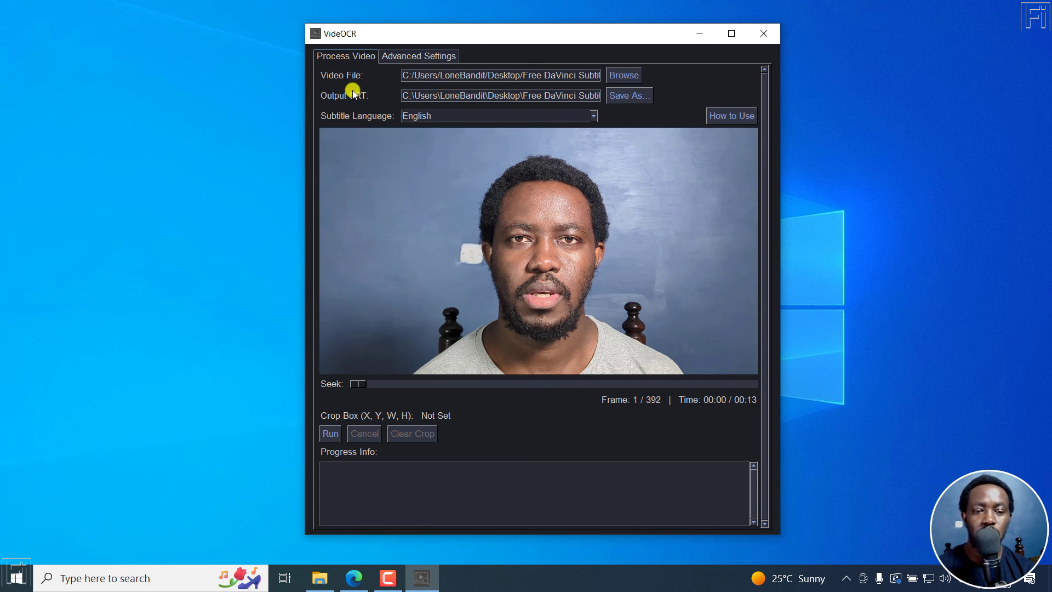
Save the output SRT as 'Clip 3_burn-in_1920x1080_x264(1) New'
{"action": "left_click", "coordinate": [571, 96]}
{"action": "left_click_drag", "start_coordinate": [571, 96], "coordinate": [680, 96]}
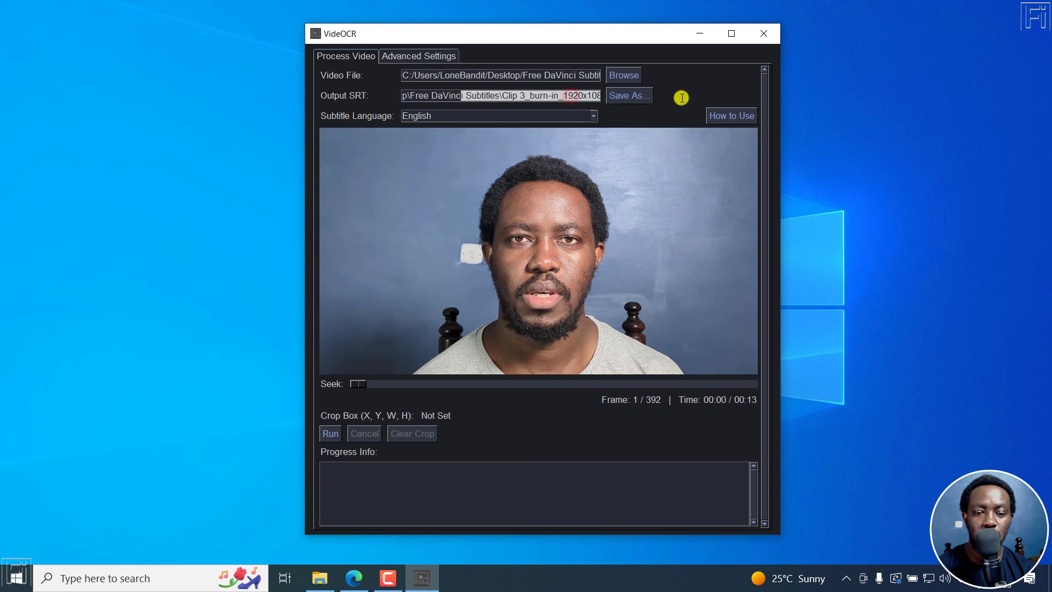
{"action": "left_click", "coordinate": [573, 96]}
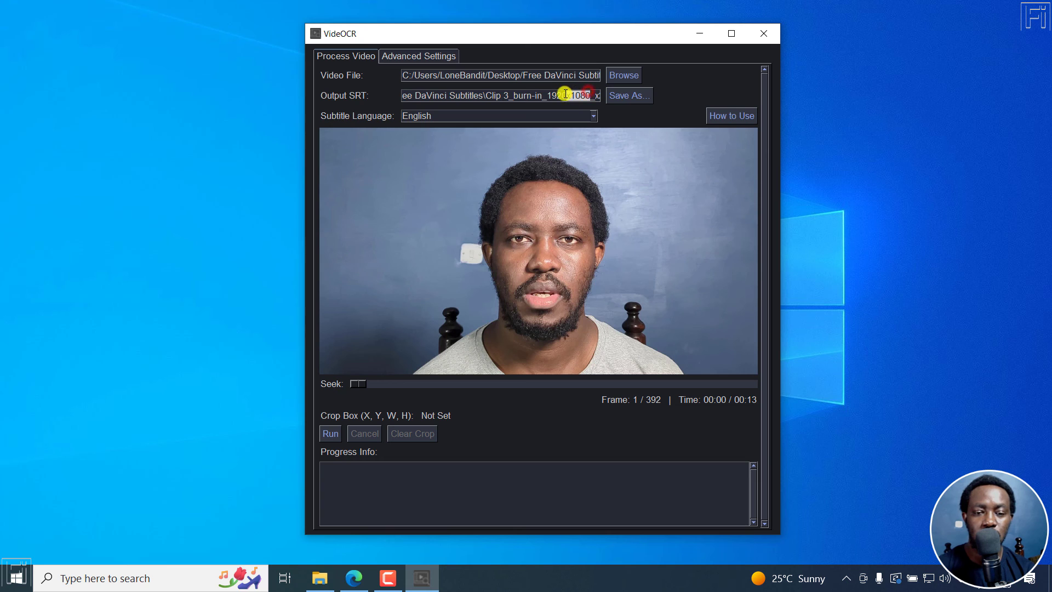
{"action": "left_click_drag", "start_coordinate": [565, 95], "coordinate": [634, 97]}
{"action": "left_click", "coordinate": [630, 95]}
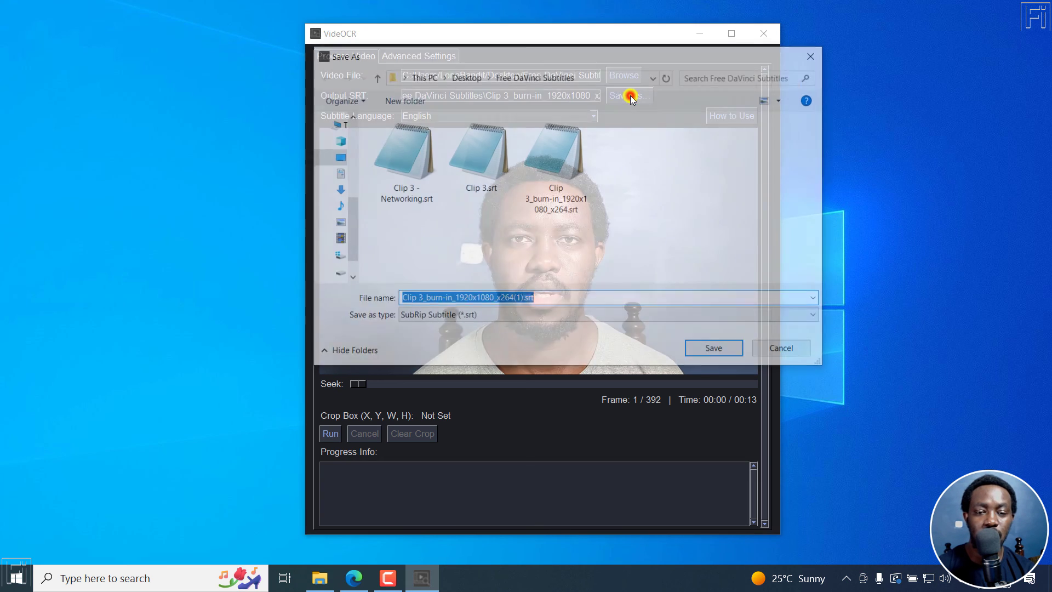
{"action": "left_click", "coordinate": [562, 295]}
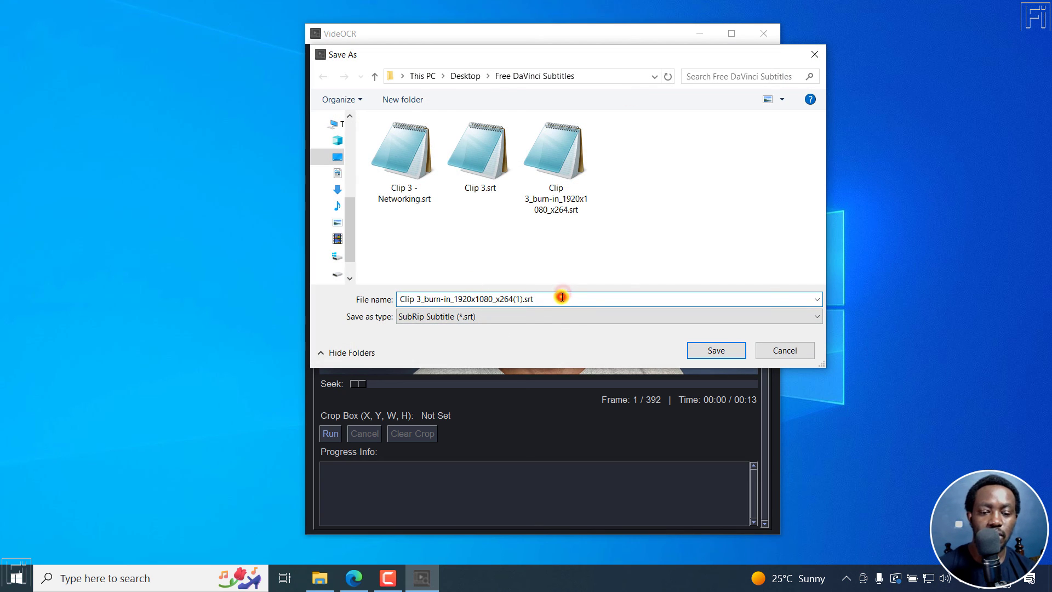
{"action": "key", "text": "BackSpace"}
{"action": "key", "text": "BackSpace"}
{"action": "key", "text": "BackSpace"}
{"action": "key", "text": "BackSpace"}
{"action": "type", "text": "New"}
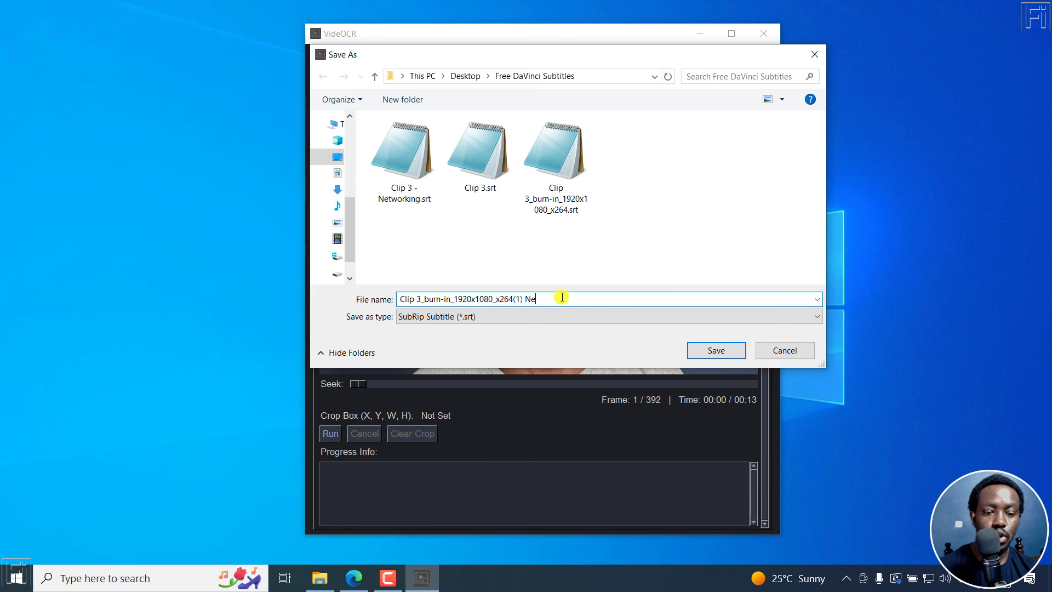
{"action": "left_click", "coordinate": [729, 350]}
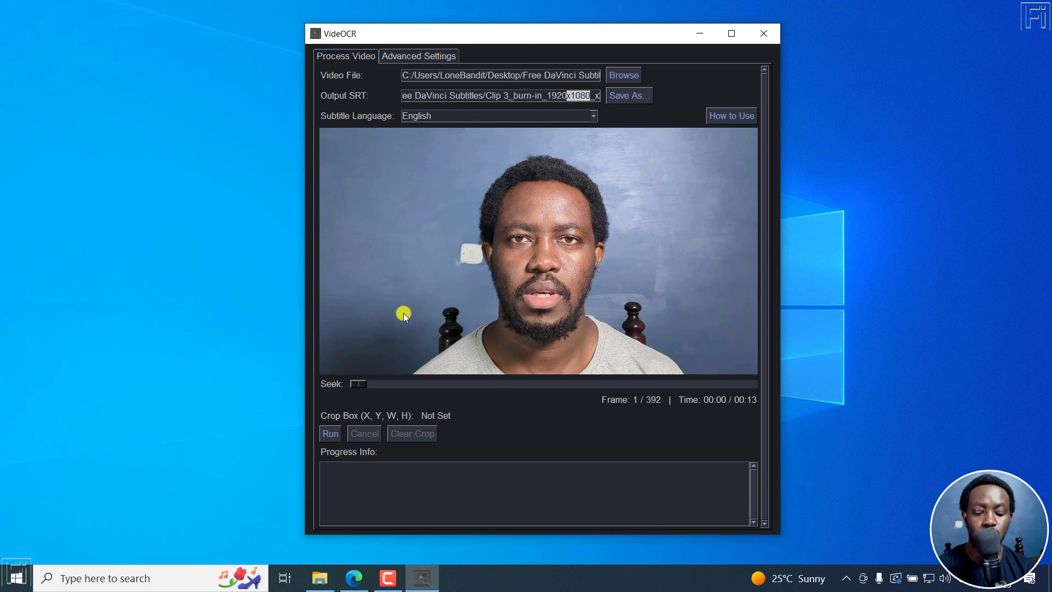
{"action": "left_click_drag", "start_coordinate": [403, 313], "coordinate": [711, 371]}
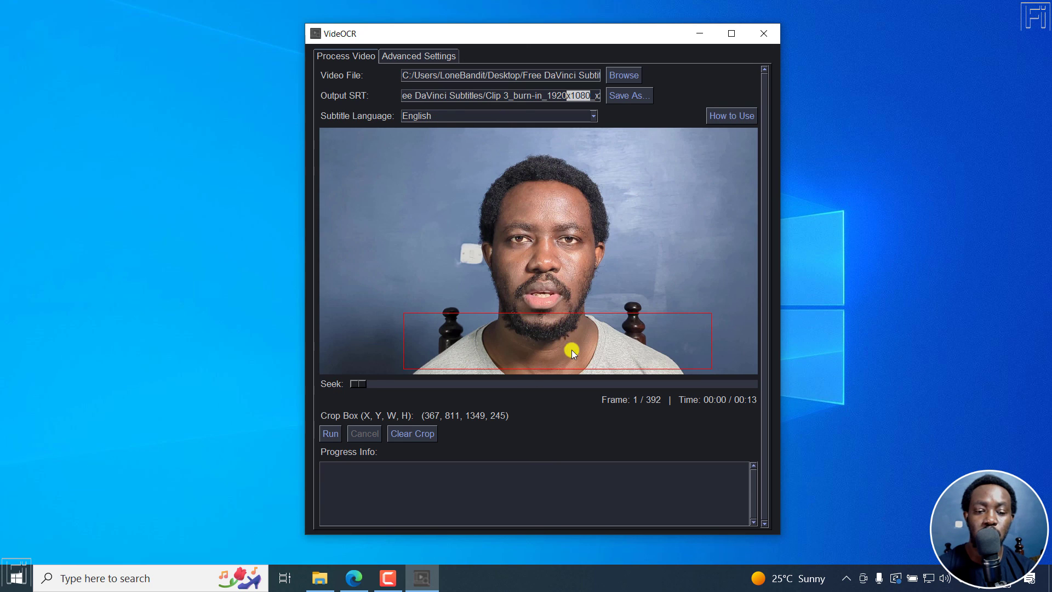
{"action": "left_click", "coordinate": [403, 432]}
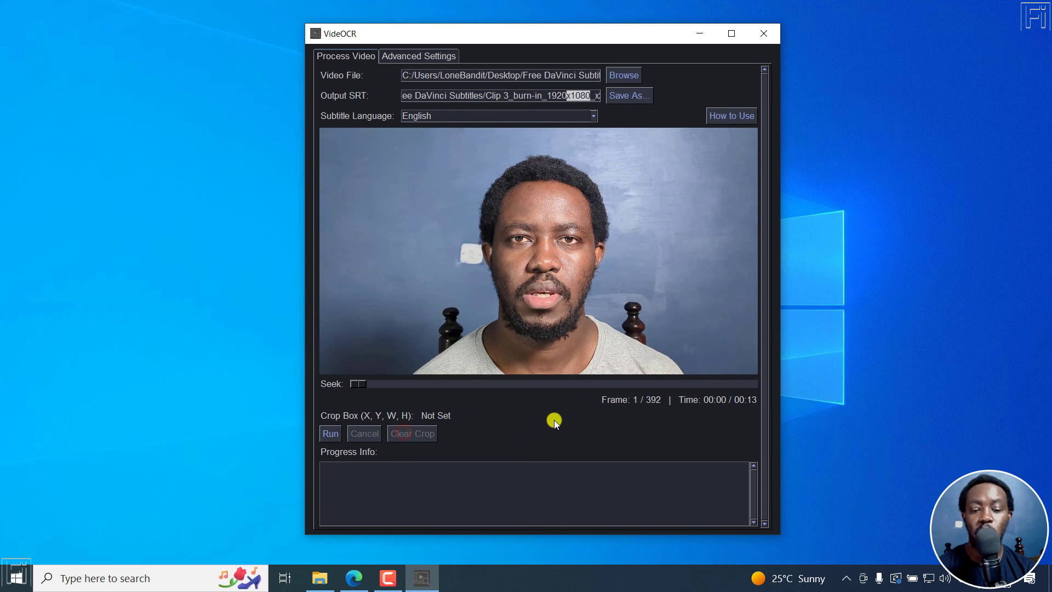
Run OCR extraction on the whole frame and watch the Progress Info log
{"action": "left_click", "coordinate": [330, 432]}
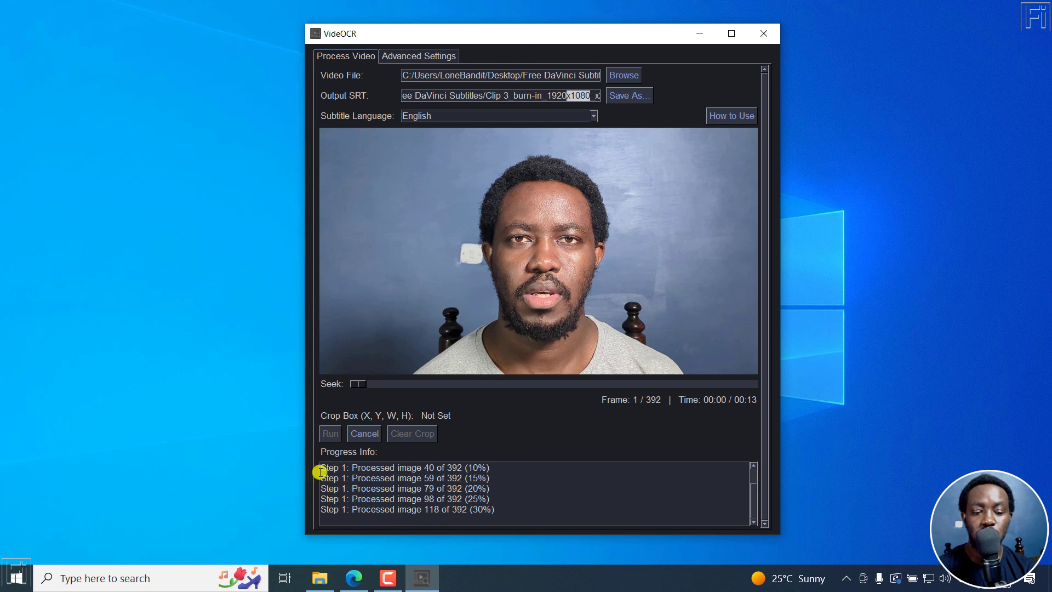